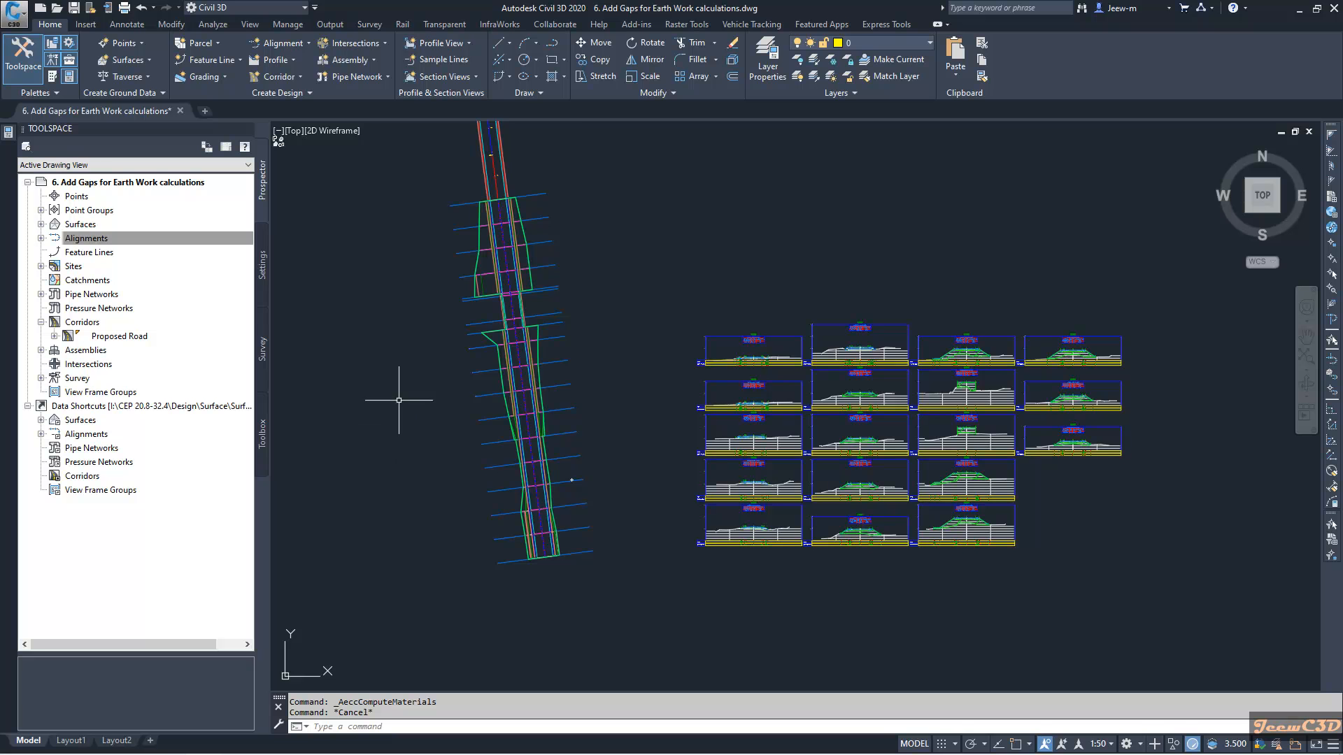
Pan the corridor plan to center the gap between the two corridor regions at the bridge.
{"action": "middle_click_drag", "start_coordinate": [442, 371], "coordinate": [447, 430]}
{"action": "scroll", "coordinate": [512, 420], "scroll_direction": "up", "scroll_amount": 2}
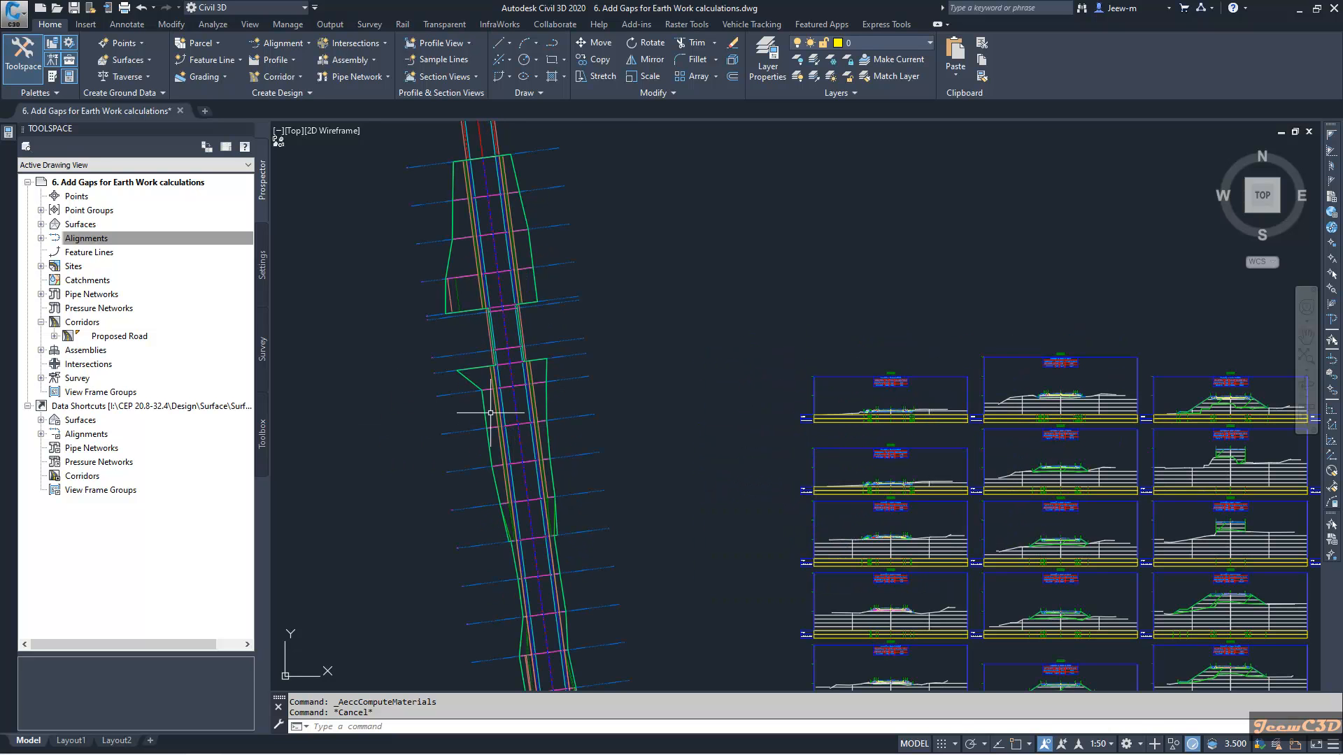
{"action": "scroll", "coordinate": [504, 346], "scroll_direction": "down", "scroll_amount": 1}
{"action": "scroll", "coordinate": [493, 315], "scroll_direction": "up", "scroll_amount": 1}
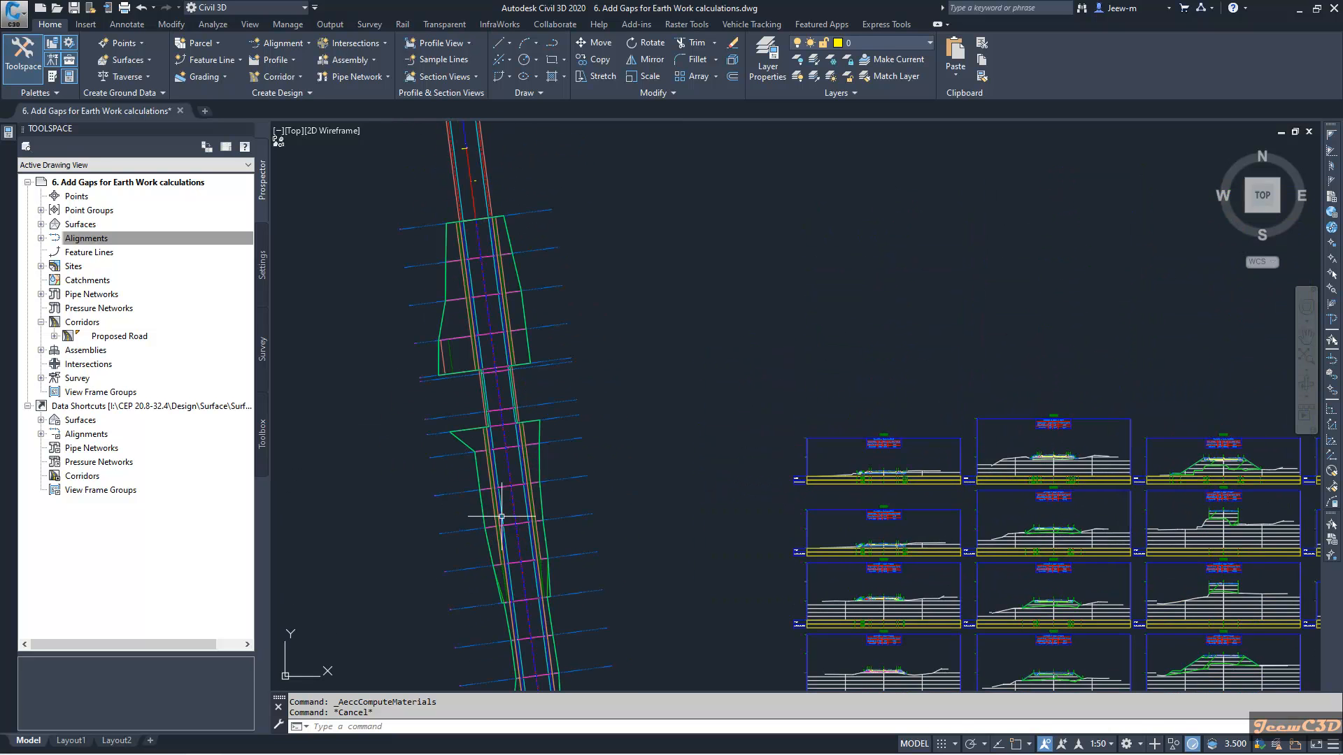
{"action": "middle_click_drag", "start_coordinate": [494, 263], "coordinate": [496, 319]}
{"action": "scroll", "coordinate": [655, 342], "scroll_direction": "up", "scroll_amount": 2}
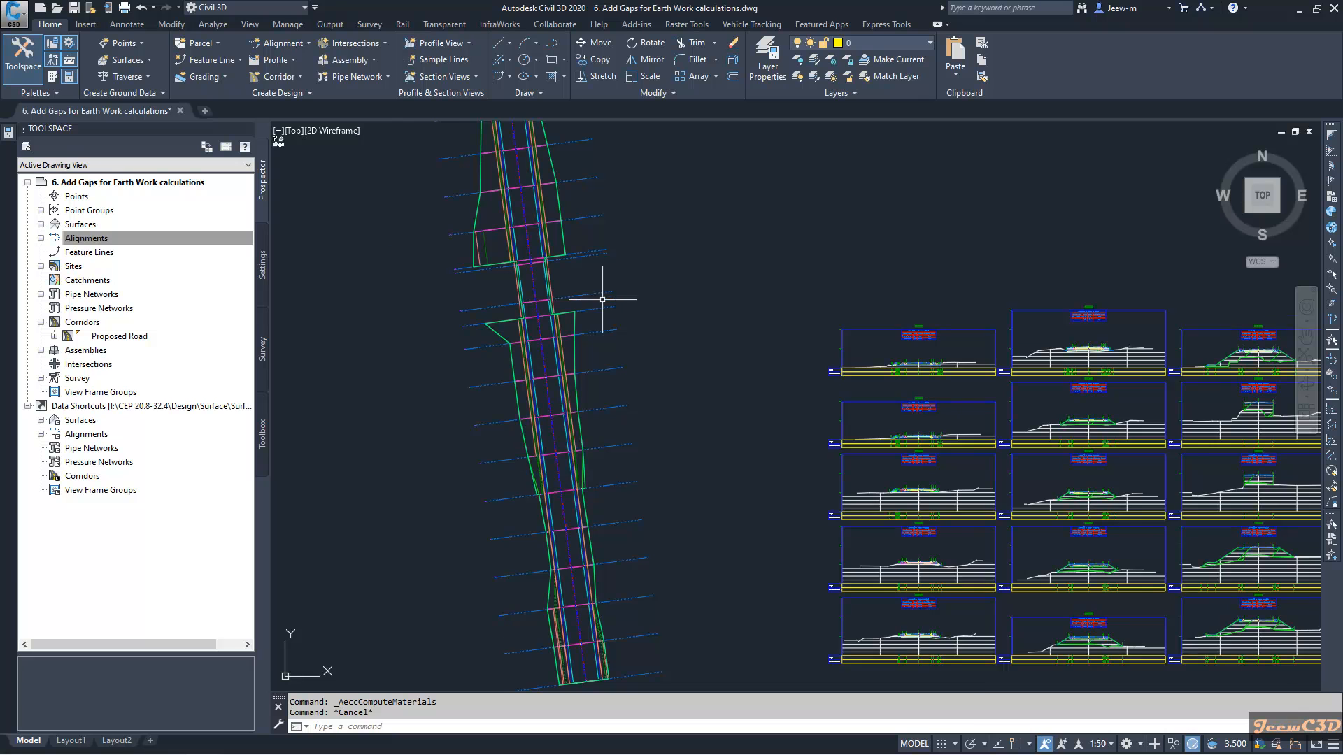
{"action": "scroll", "coordinate": [602, 315], "scroll_direction": "up", "scroll_amount": 1}
{"action": "middle_click_drag", "start_coordinate": [603, 315], "coordinate": [723, 396]}
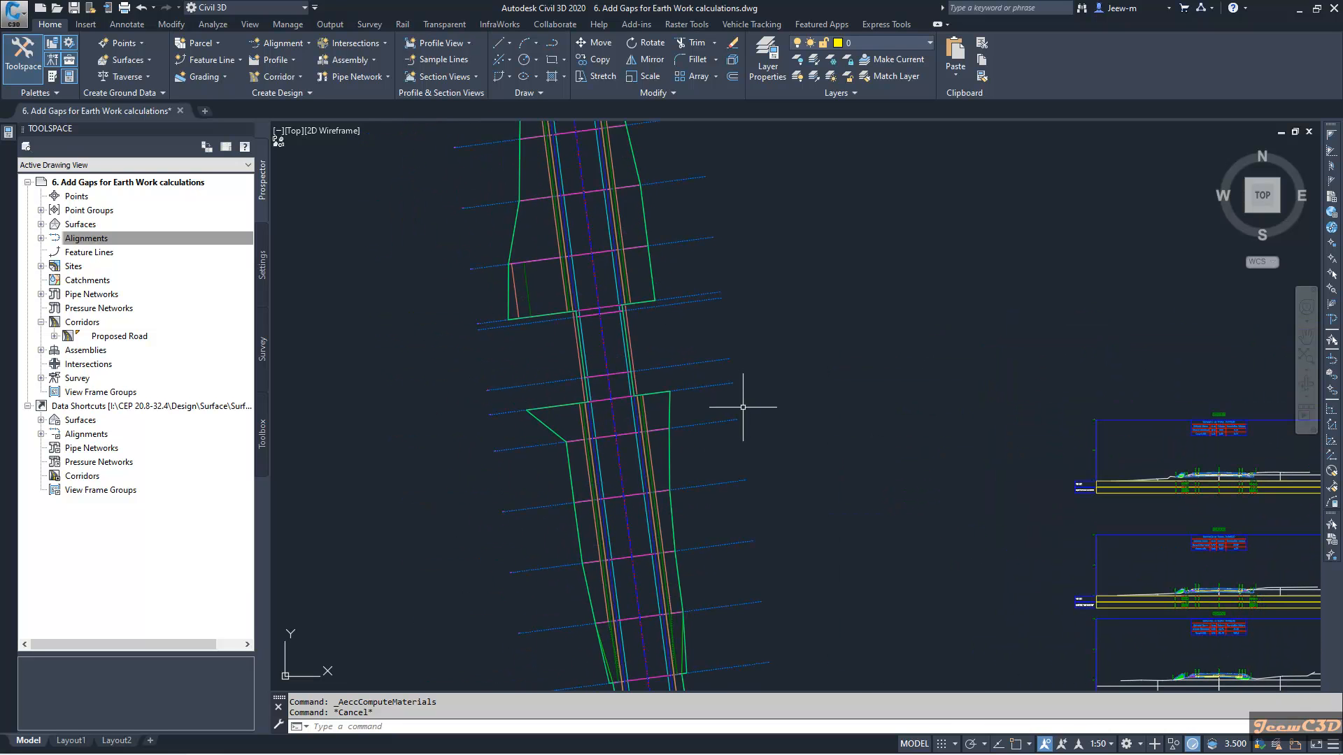
{"action": "middle_click_drag", "start_coordinate": [679, 326], "coordinate": [701, 351]}
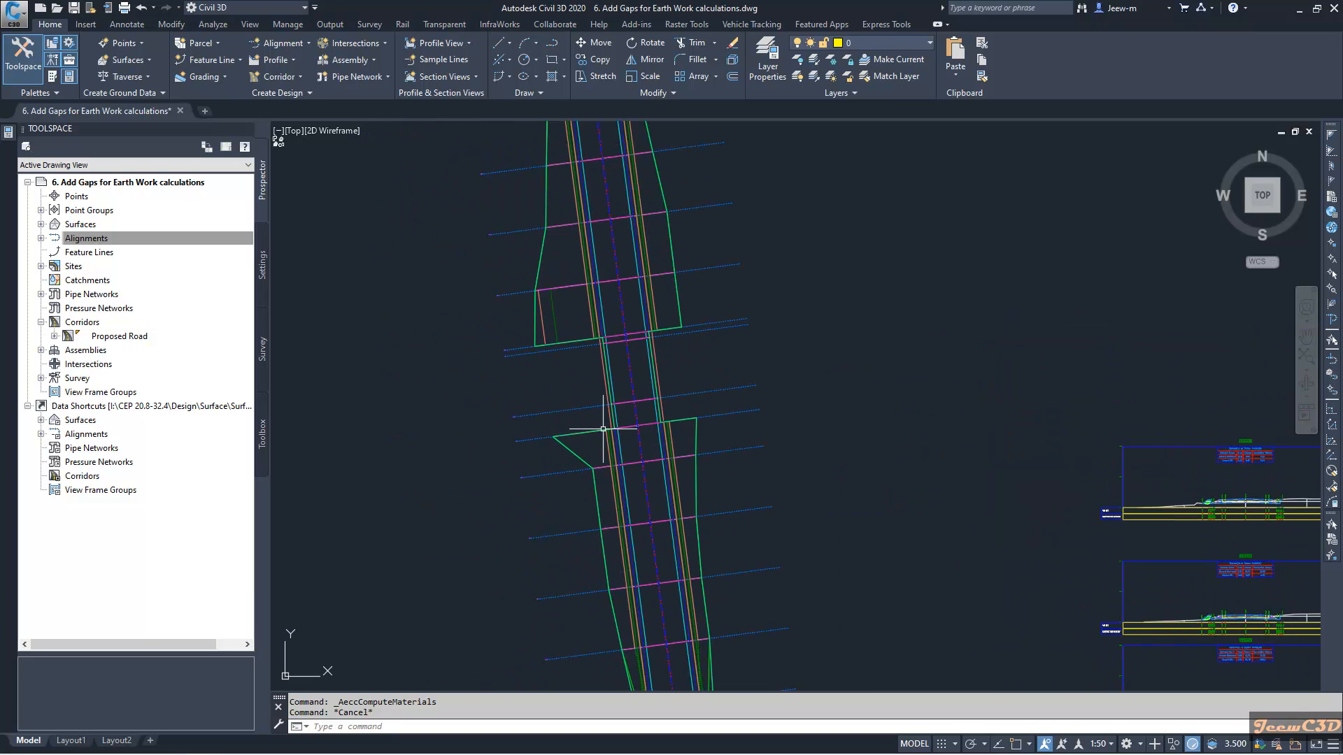
{"action": "left_click", "coordinate": [663, 417]}
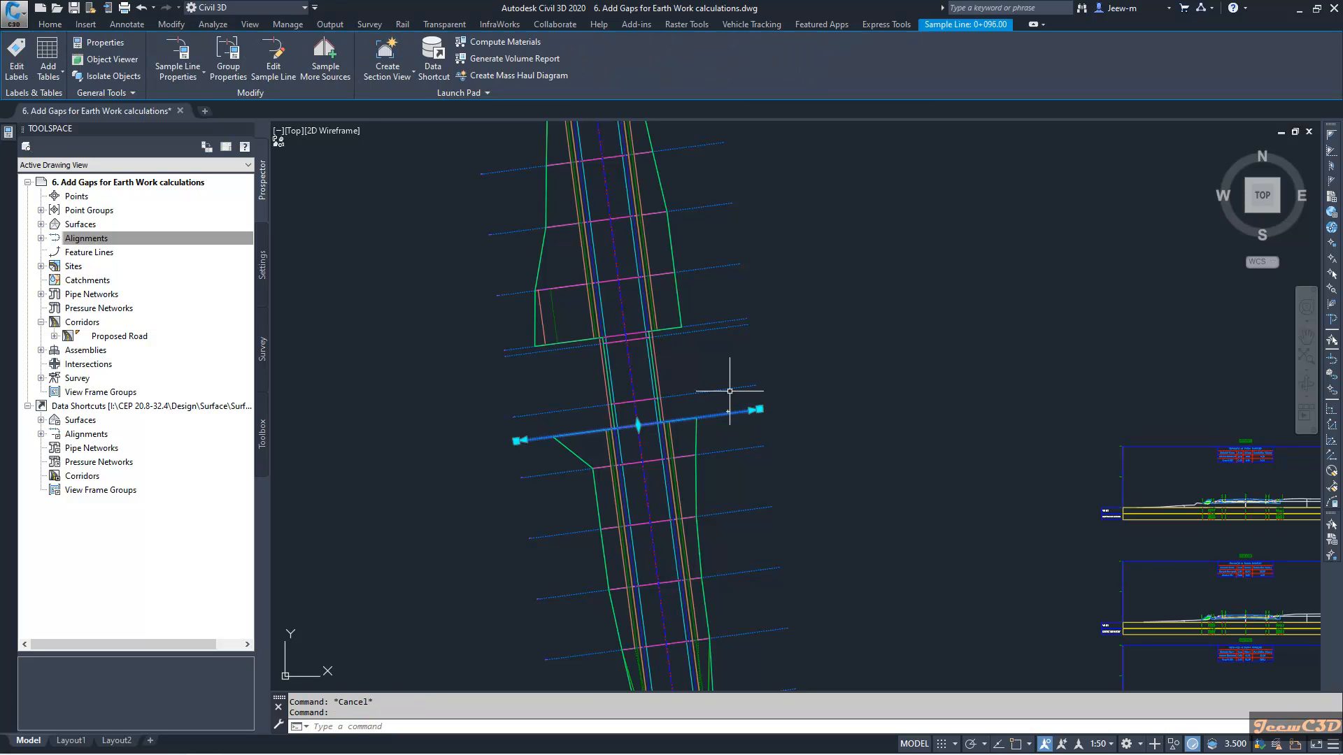
{"action": "key", "text": "Escape"}
{"action": "left_click", "coordinate": [734, 325]}
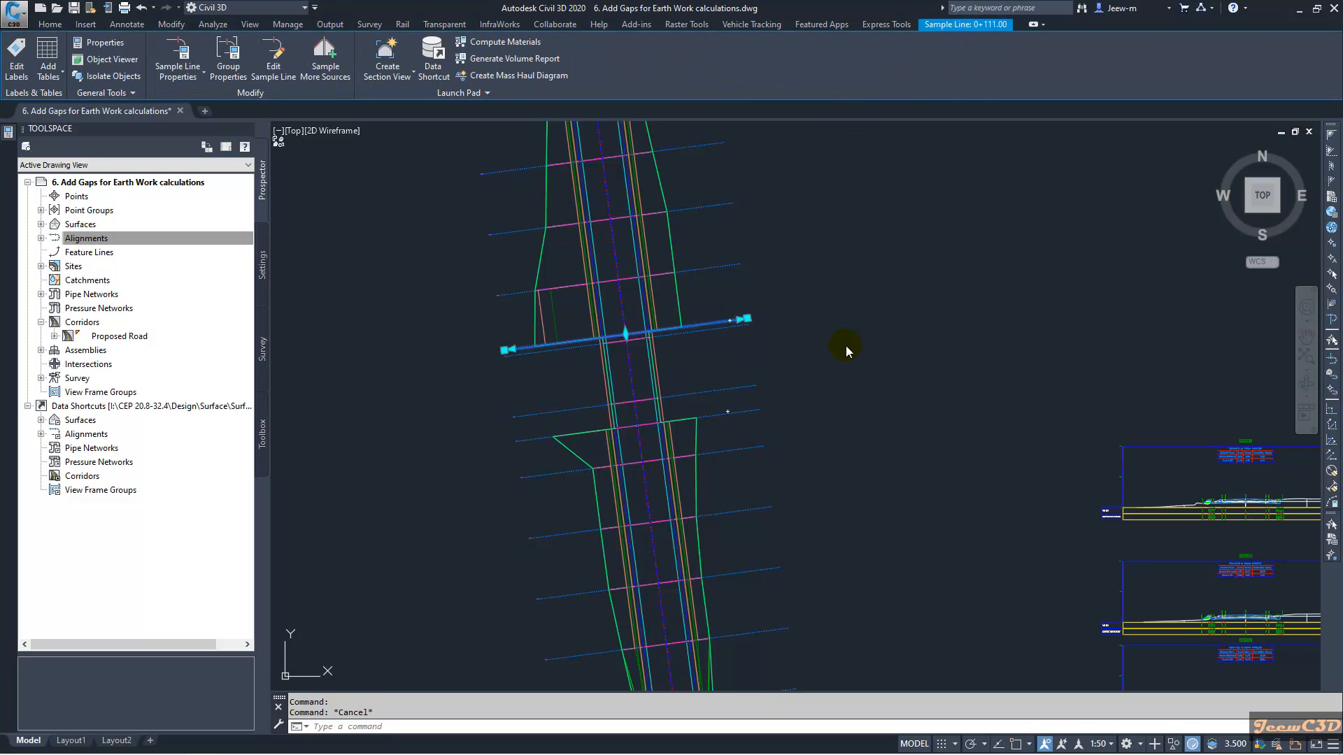
{"action": "key", "text": "Escape"}
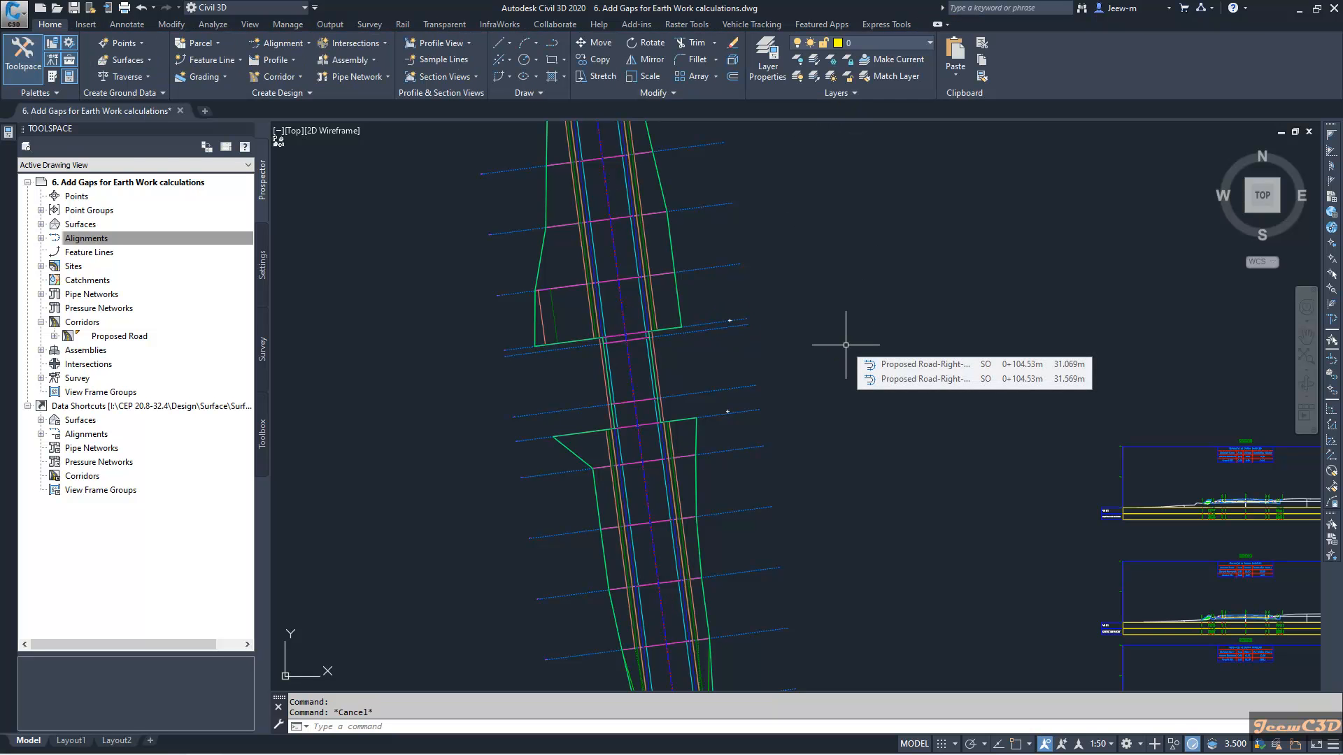
{"action": "mouse_move", "coordinate": [846, 344]}
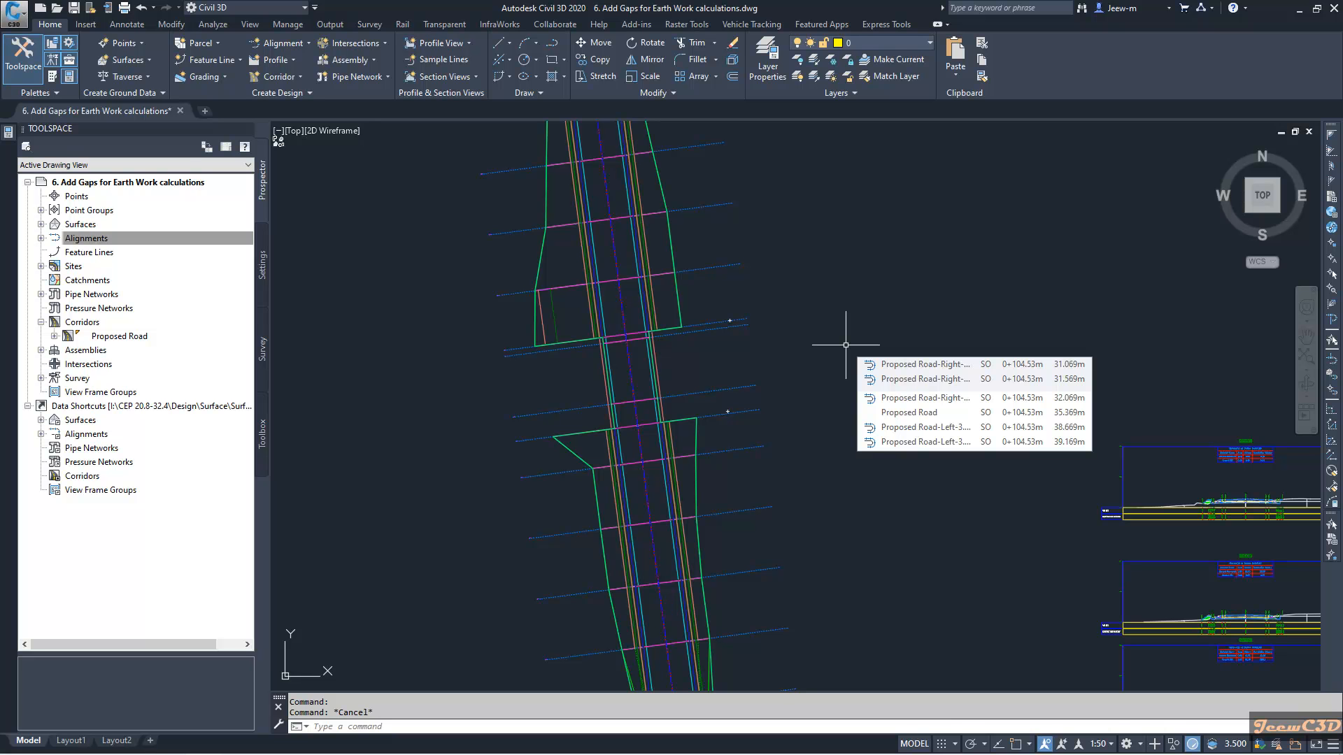
{"action": "scroll", "coordinate": [846, 345], "scroll_direction": "down", "scroll_amount": 3}
Inspect the structure shape and the Ground Fill shape in the section at 0+100.00.
{"action": "middle_click_drag", "start_coordinate": [1049, 441], "coordinate": [845, 399]}
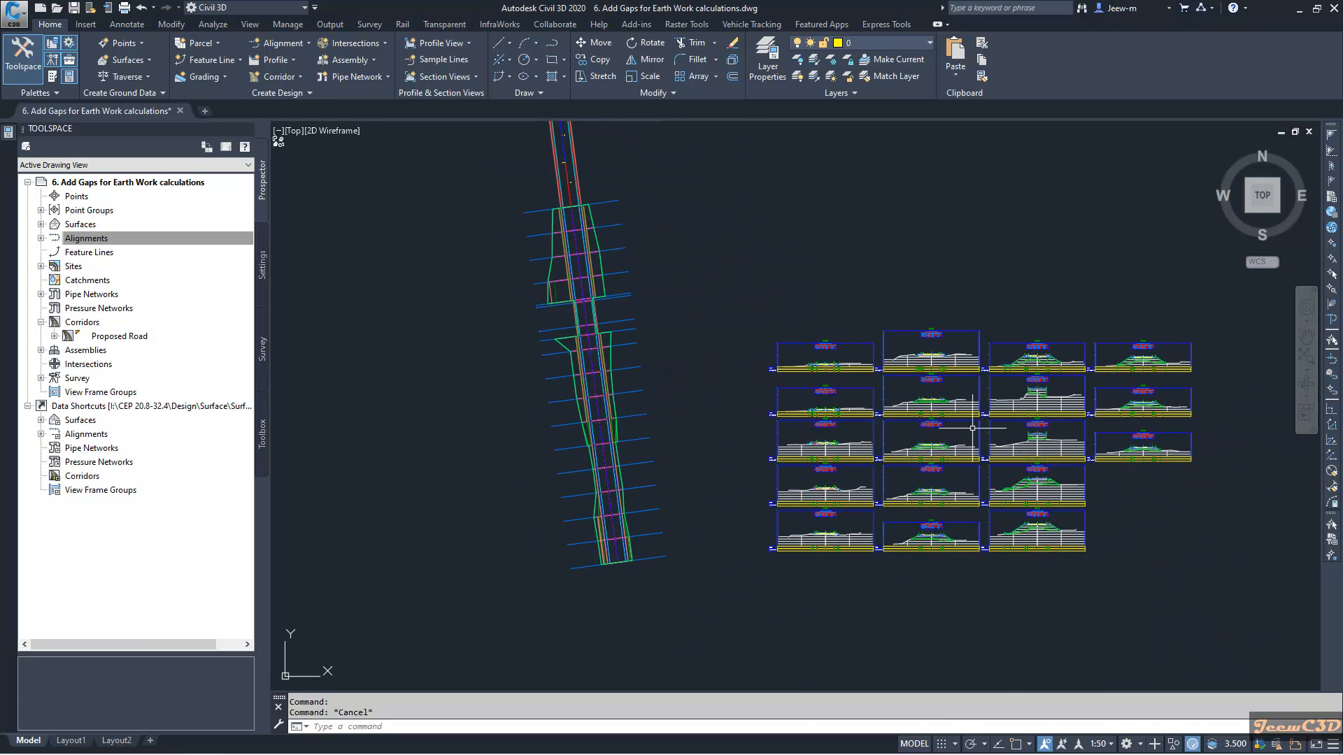
{"action": "scroll", "coordinate": [980, 425], "scroll_direction": "up", "scroll_amount": 2}
{"action": "scroll", "coordinate": [979, 425], "scroll_direction": "up", "scroll_amount": 2}
{"action": "scroll", "coordinate": [923, 421], "scroll_direction": "up", "scroll_amount": 2}
{"action": "scroll", "coordinate": [861, 399], "scroll_direction": "up", "scroll_amount": 3}
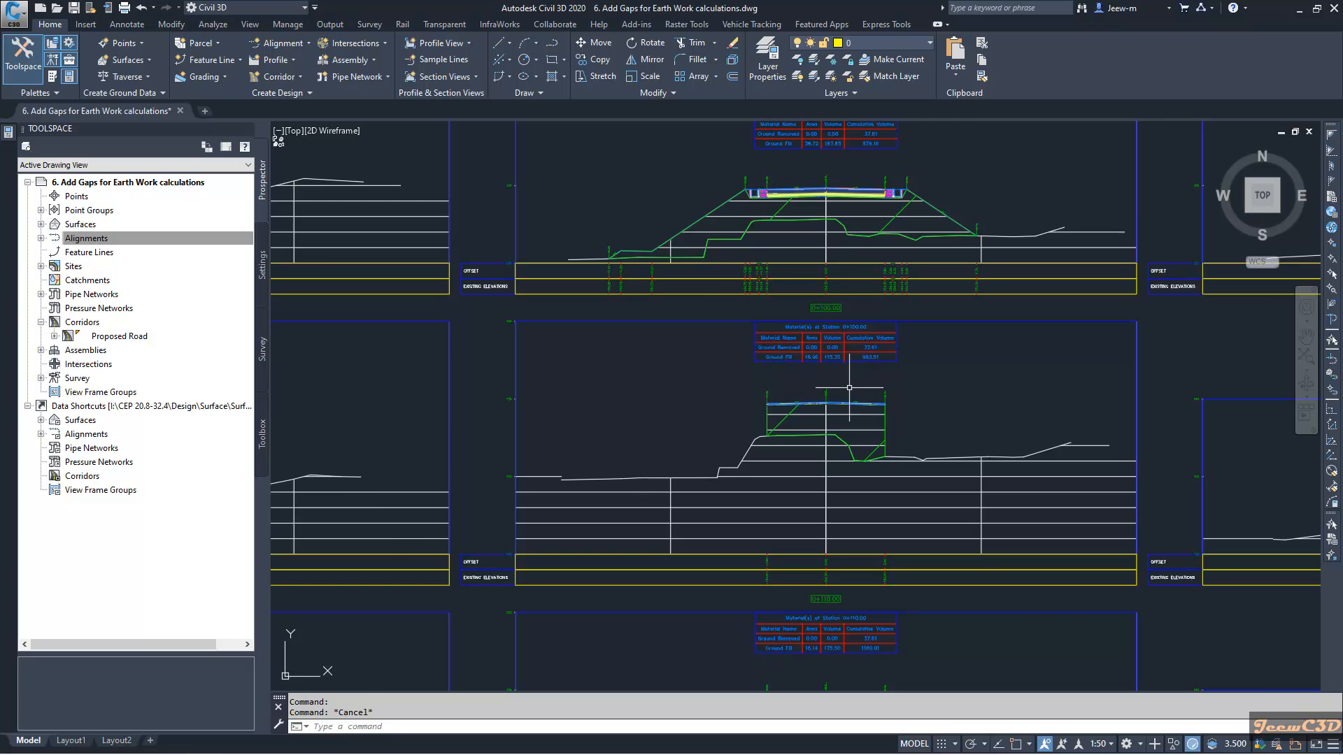
{"action": "scroll", "coordinate": [850, 385], "scroll_direction": "up", "scroll_amount": 1}
{"action": "scroll", "coordinate": [850, 385], "scroll_direction": "up", "scroll_amount": 2}
{"action": "scroll", "coordinate": [849, 399], "scroll_direction": "down", "scroll_amount": 1}
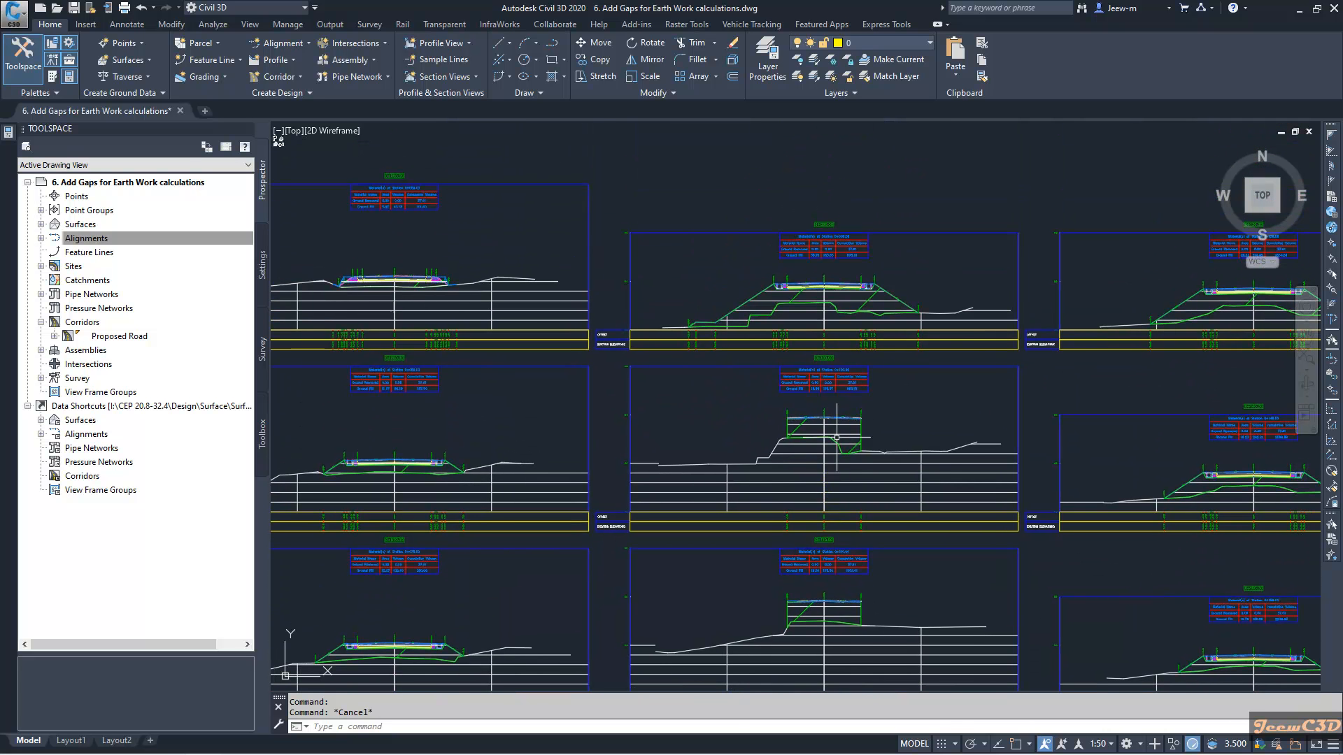
{"action": "left_click", "coordinate": [840, 420]}
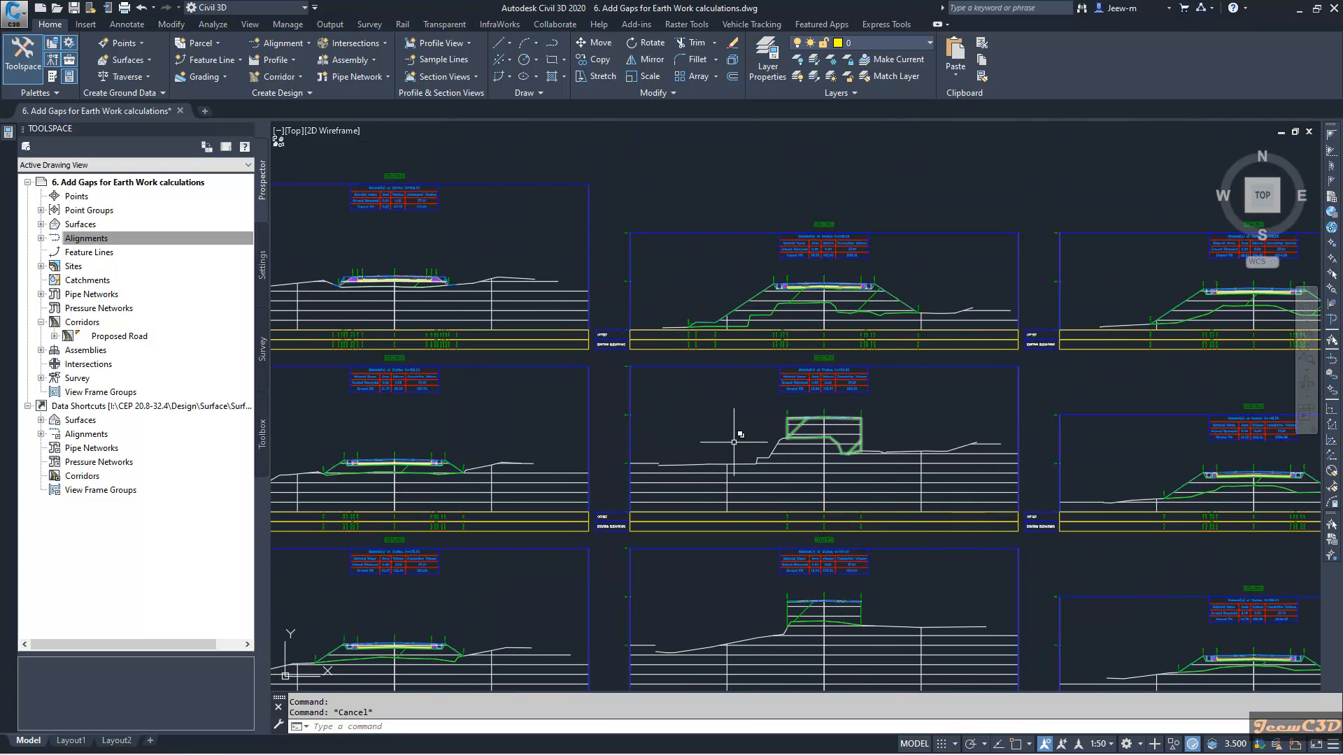
{"action": "scroll", "coordinate": [718, 419], "scroll_direction": "down", "scroll_amount": 2}
{"action": "scroll", "coordinate": [787, 309], "scroll_direction": "up", "scroll_amount": 2}
{"action": "scroll", "coordinate": [787, 310], "scroll_direction": "up", "scroll_amount": 3}
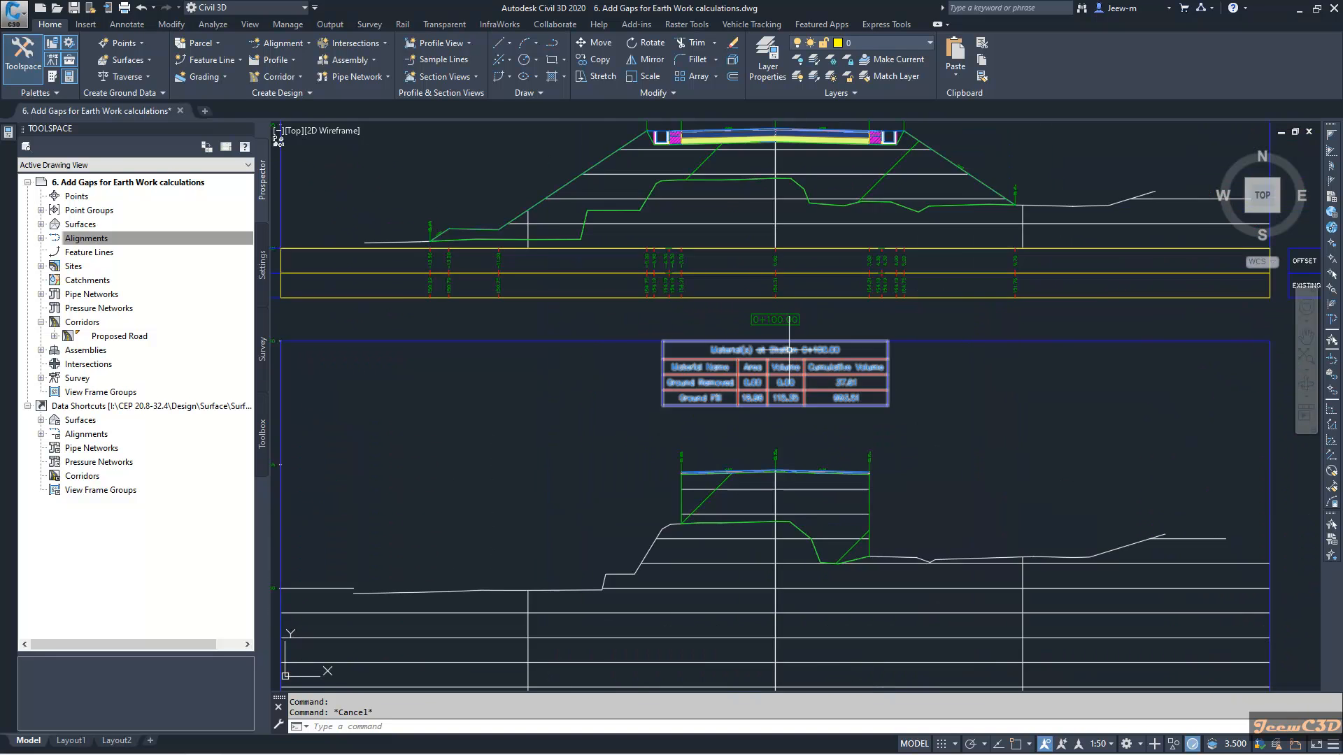
{"action": "scroll", "coordinate": [757, 323], "scroll_direction": "up", "scroll_amount": 2}
{"action": "scroll", "coordinate": [758, 323], "scroll_direction": "down", "scroll_amount": 5}
{"action": "scroll", "coordinate": [771, 475], "scroll_direction": "up", "scroll_amount": 3}
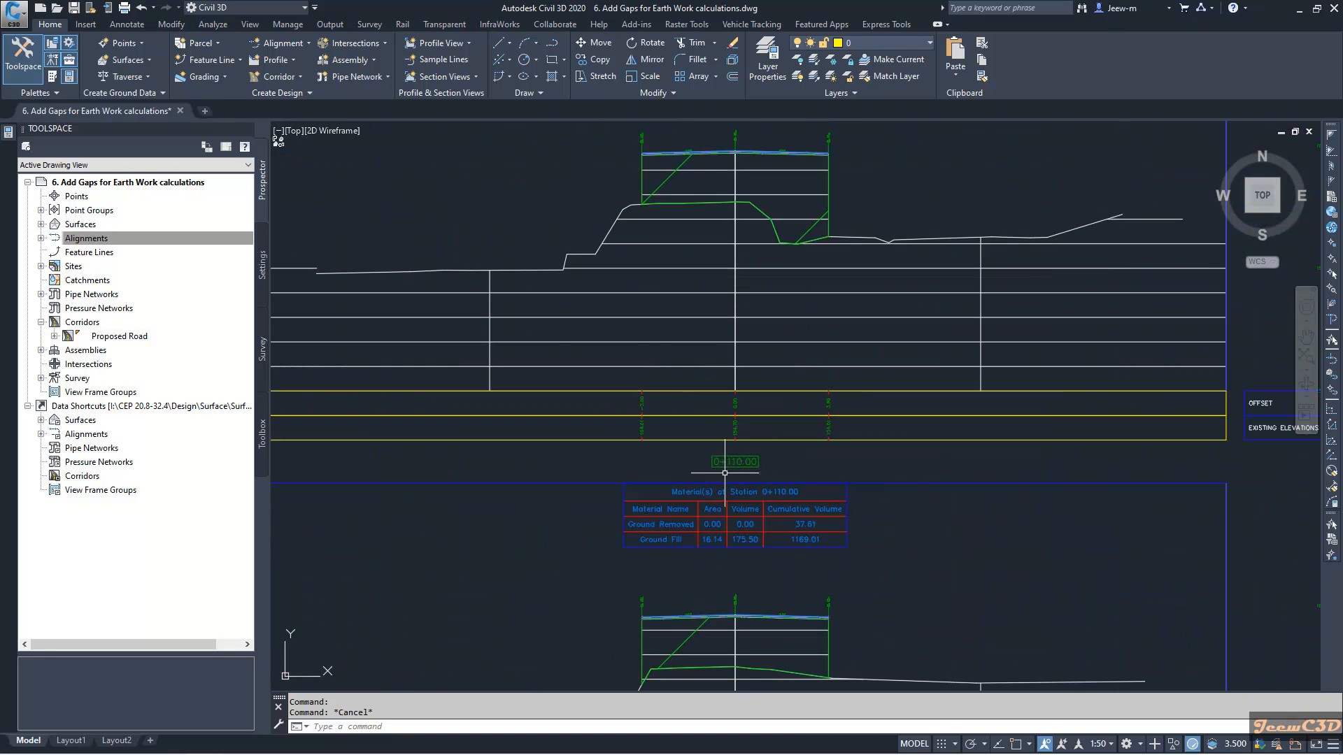
{"action": "scroll", "coordinate": [772, 474], "scroll_direction": "up", "scroll_amount": 2}
{"action": "scroll", "coordinate": [766, 288], "scroll_direction": "down", "scroll_amount": 2}
{"action": "scroll", "coordinate": [766, 289], "scroll_direction": "up", "scroll_amount": 4}
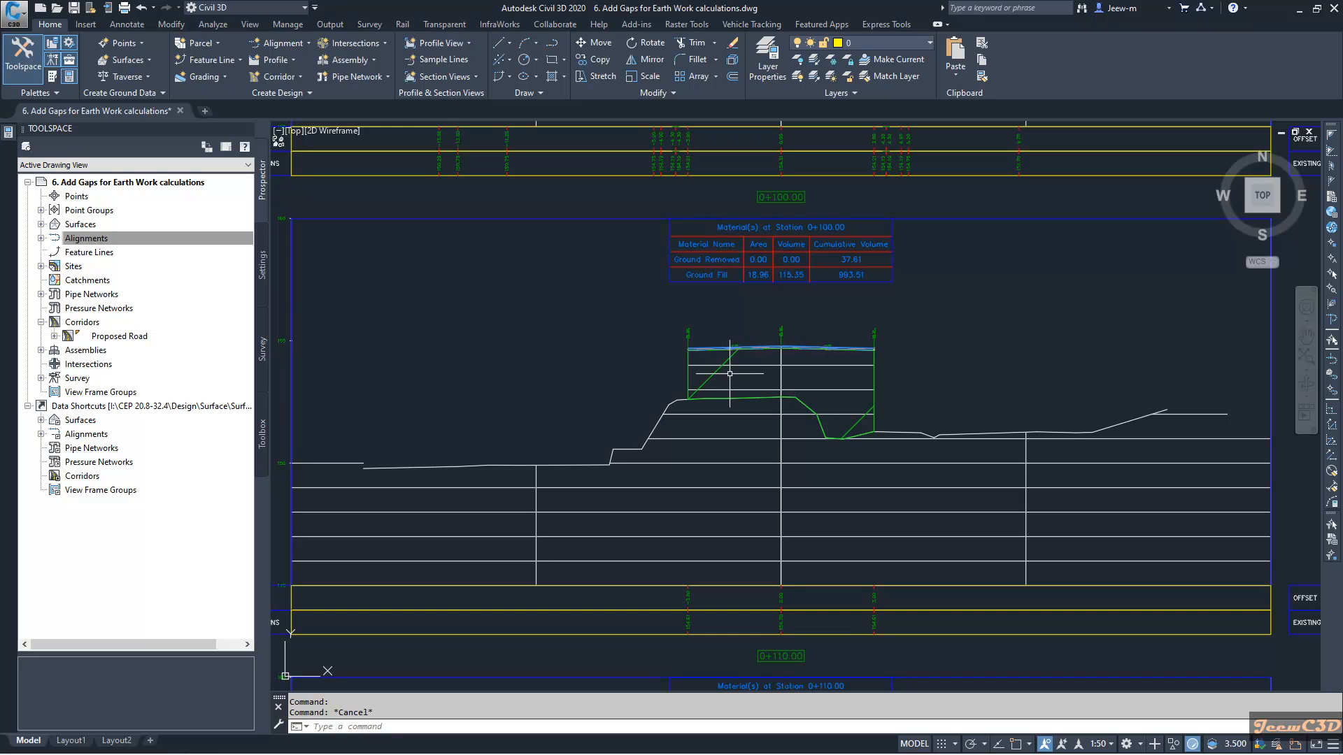
{"action": "left_click", "coordinate": [731, 357]}
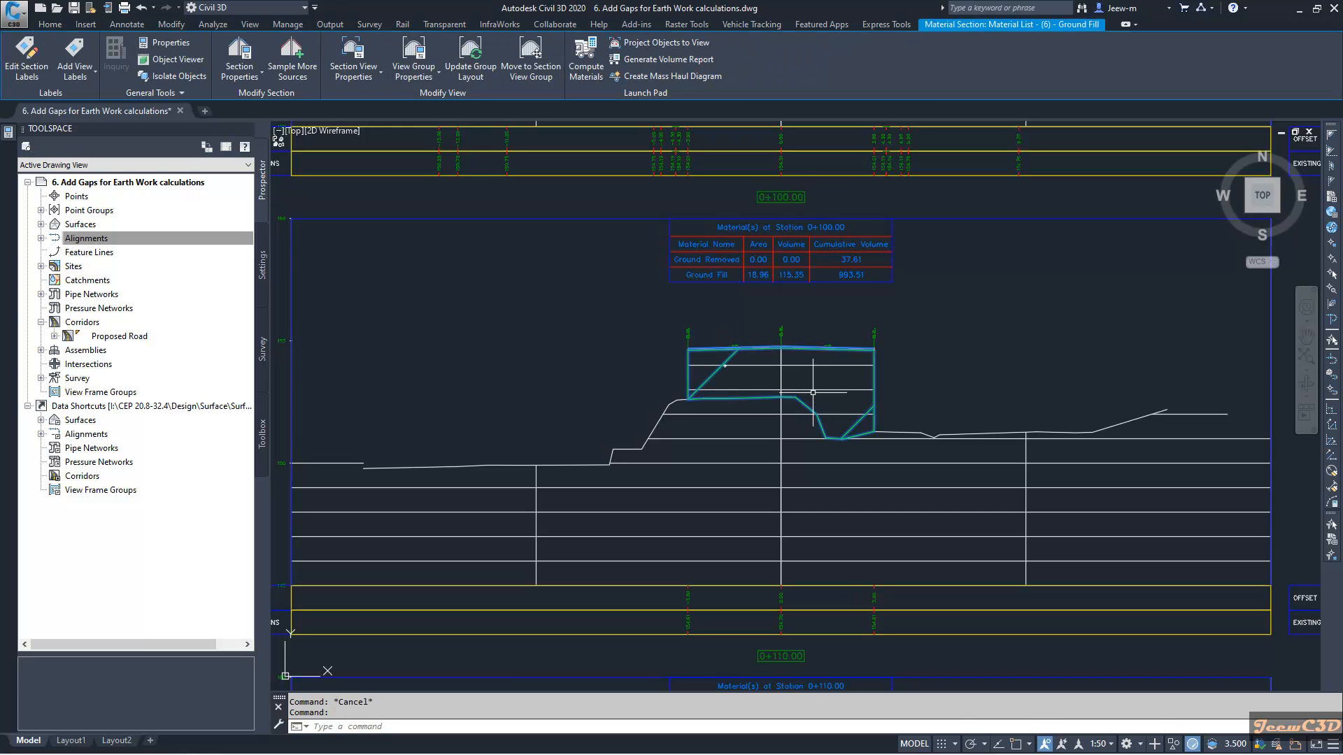
{"action": "key", "text": "Escape"}
{"action": "scroll", "coordinate": [813, 393], "scroll_direction": "down", "scroll_amount": 2}
Inspect the Ground Fill shapes at 0+110.00 and 0+100.00, deselecting after each.
{"action": "middle_click_drag", "start_coordinate": [819, 316], "coordinate": [819, 168]}
{"action": "scroll", "coordinate": [774, 504], "scroll_direction": "up", "scroll_amount": 4}
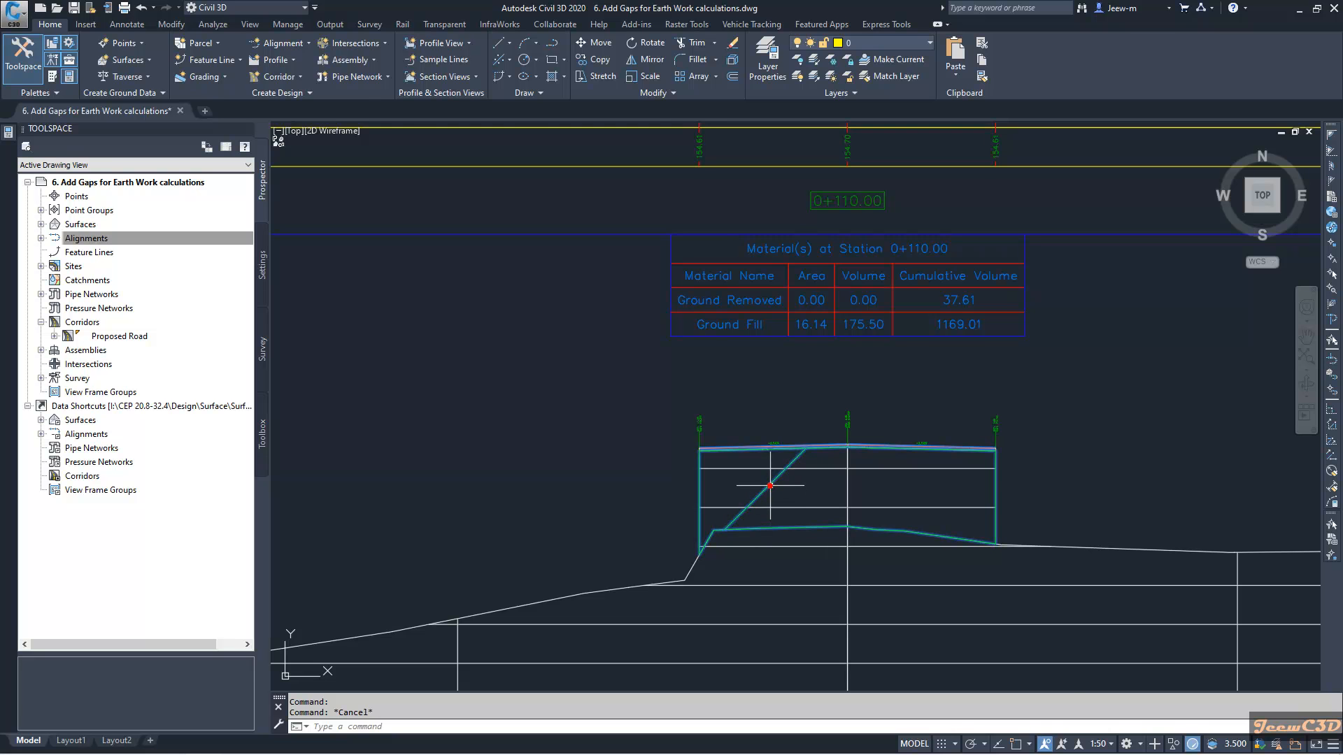
{"action": "left_click", "coordinate": [773, 489]}
{"action": "scroll", "coordinate": [787, 494], "scroll_direction": "down", "scroll_amount": 5}
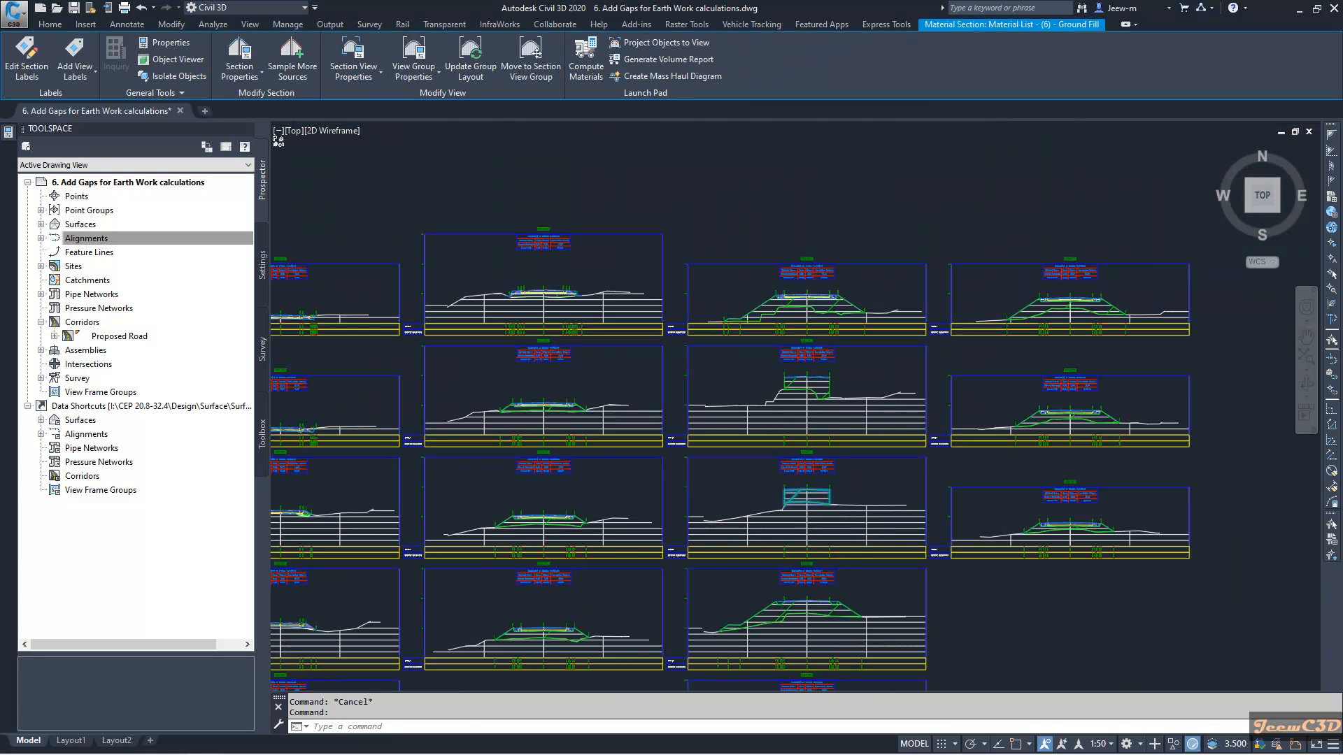
{"action": "scroll", "coordinate": [792, 494], "scroll_direction": "up", "scroll_amount": 6}
{"action": "scroll", "coordinate": [819, 489], "scroll_direction": "up", "scroll_amount": 3}
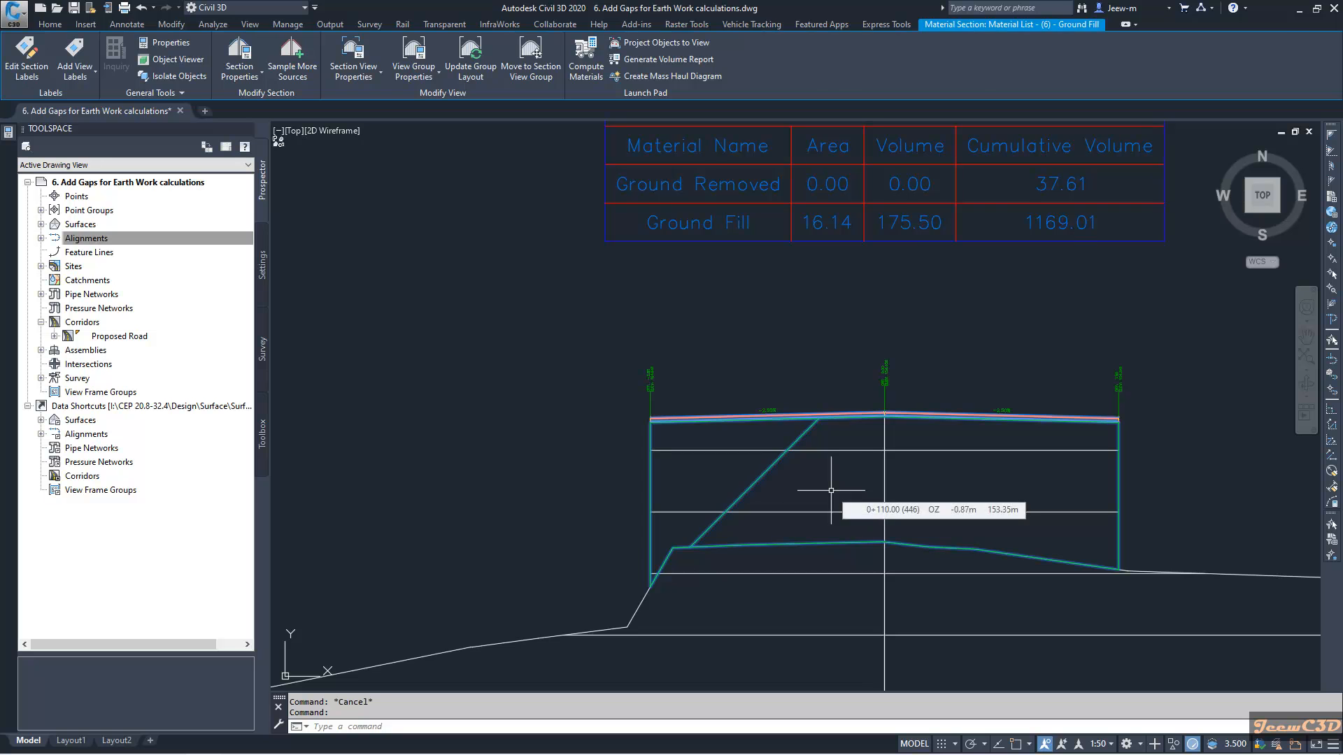
{"action": "key", "text": "Escape"}
{"action": "left_click", "coordinate": [766, 470]}
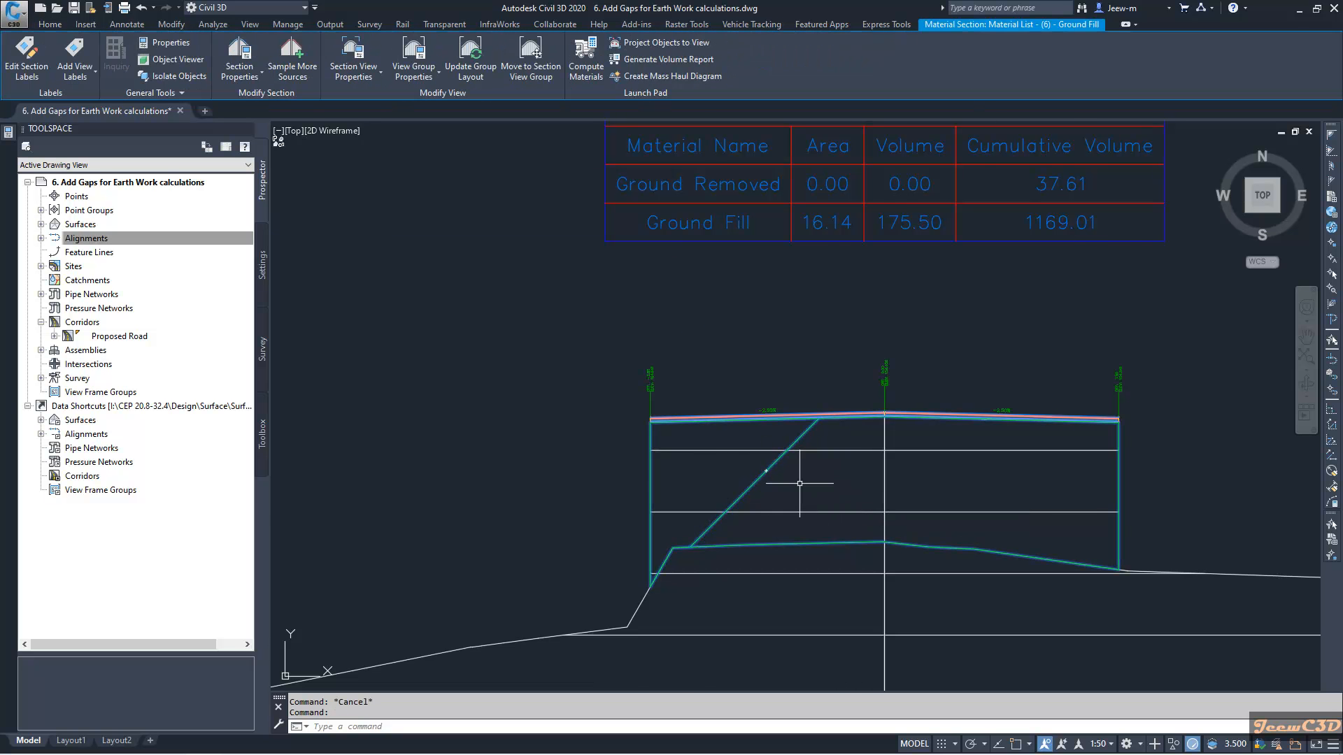
{"action": "scroll", "coordinate": [766, 470], "scroll_direction": "down", "scroll_amount": 5}
{"action": "key", "text": "Escape"}
{"action": "scroll", "coordinate": [793, 461], "scroll_direction": "up", "scroll_amount": 6}
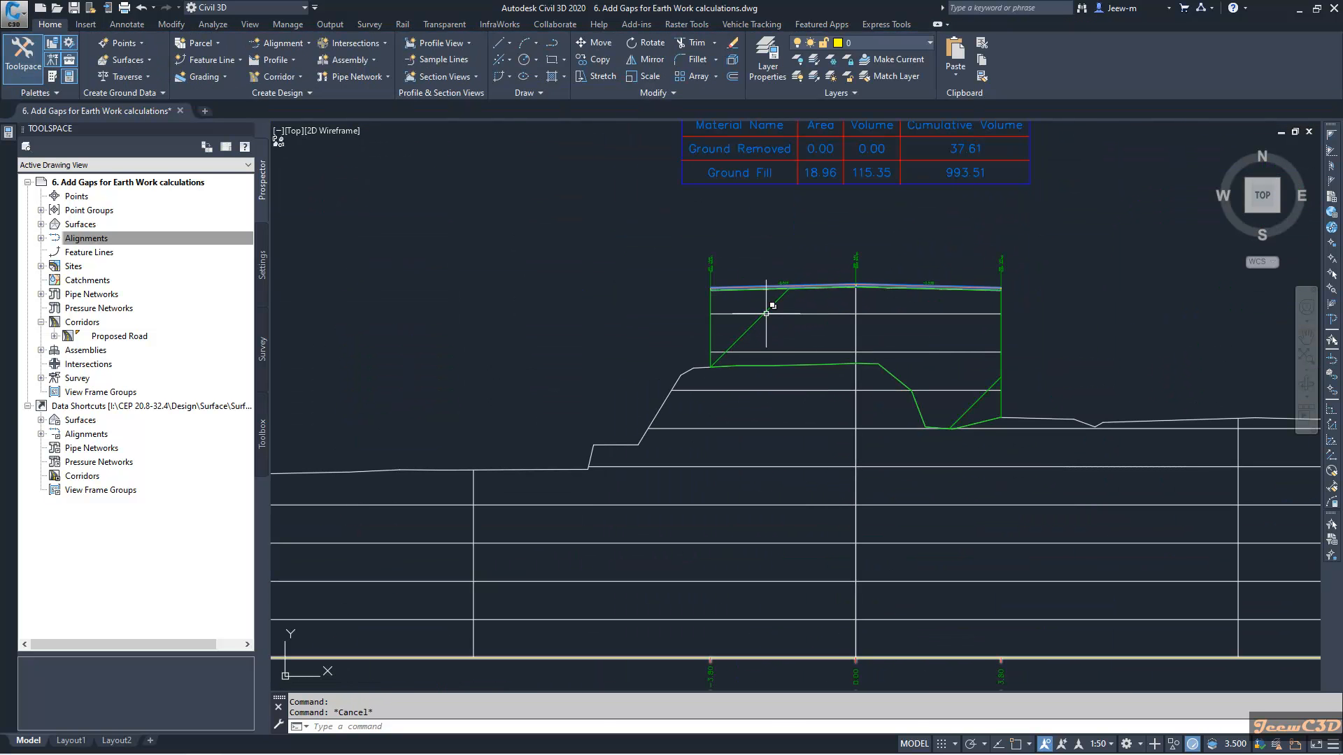
{"action": "left_click", "coordinate": [776, 314]}
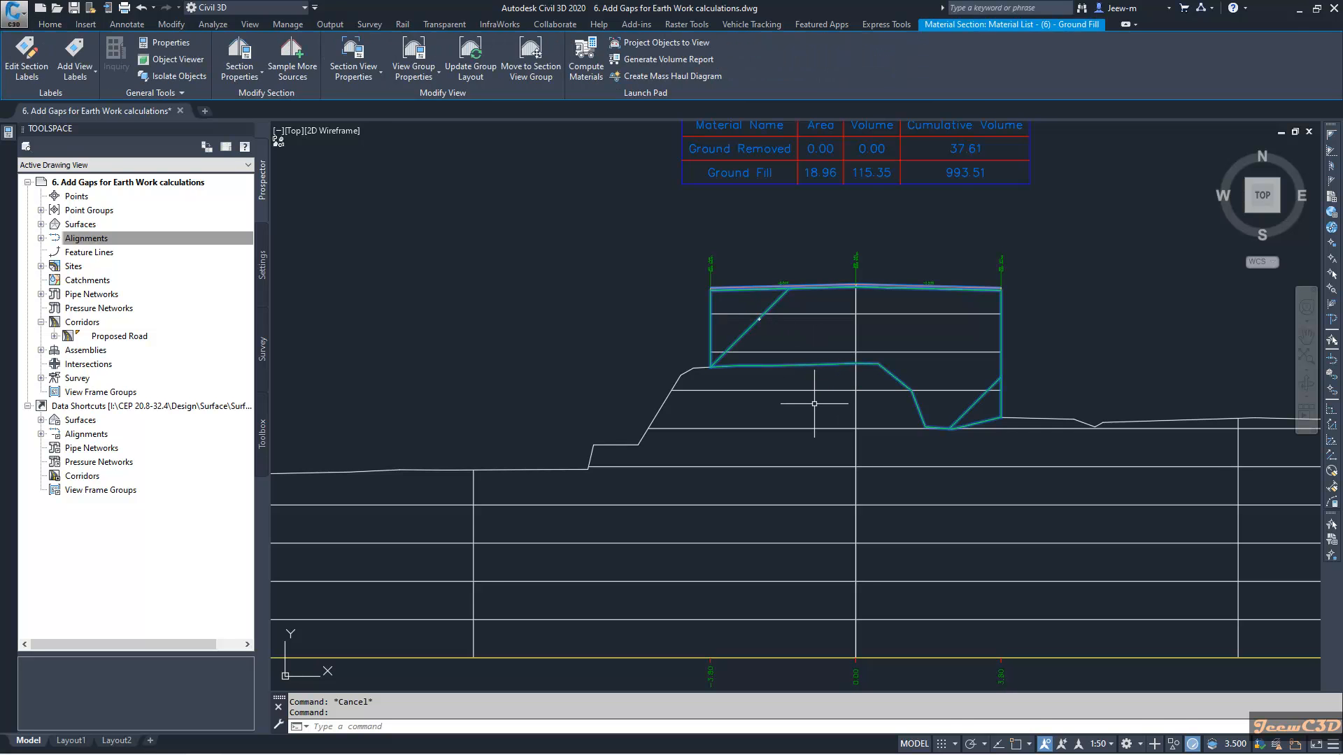
{"action": "key", "text": "Escape"}
{"action": "scroll", "coordinate": [814, 404], "scroll_direction": "down", "scroll_amount": 2}
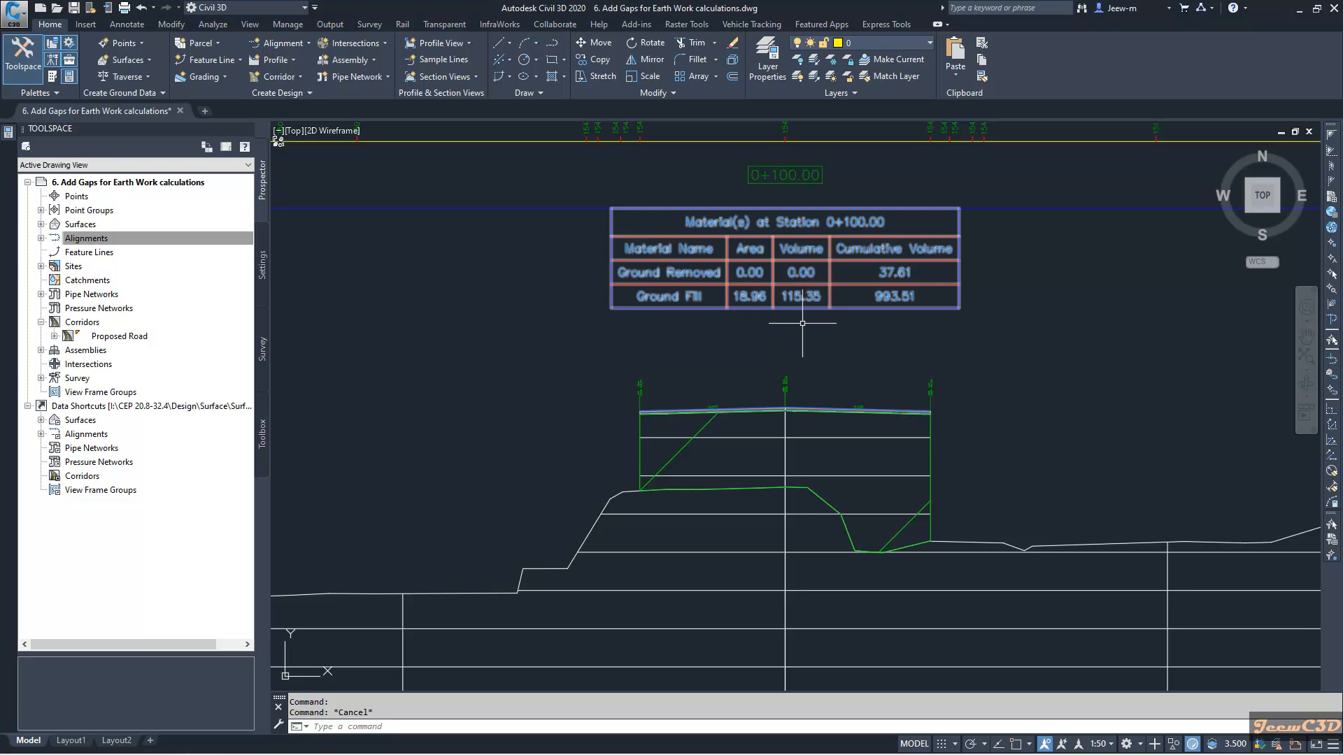
{"action": "scroll", "coordinate": [803, 324], "scroll_direction": "down", "scroll_amount": 3}
{"action": "scroll", "coordinate": [803, 324], "scroll_direction": "down", "scroll_amount": 3}
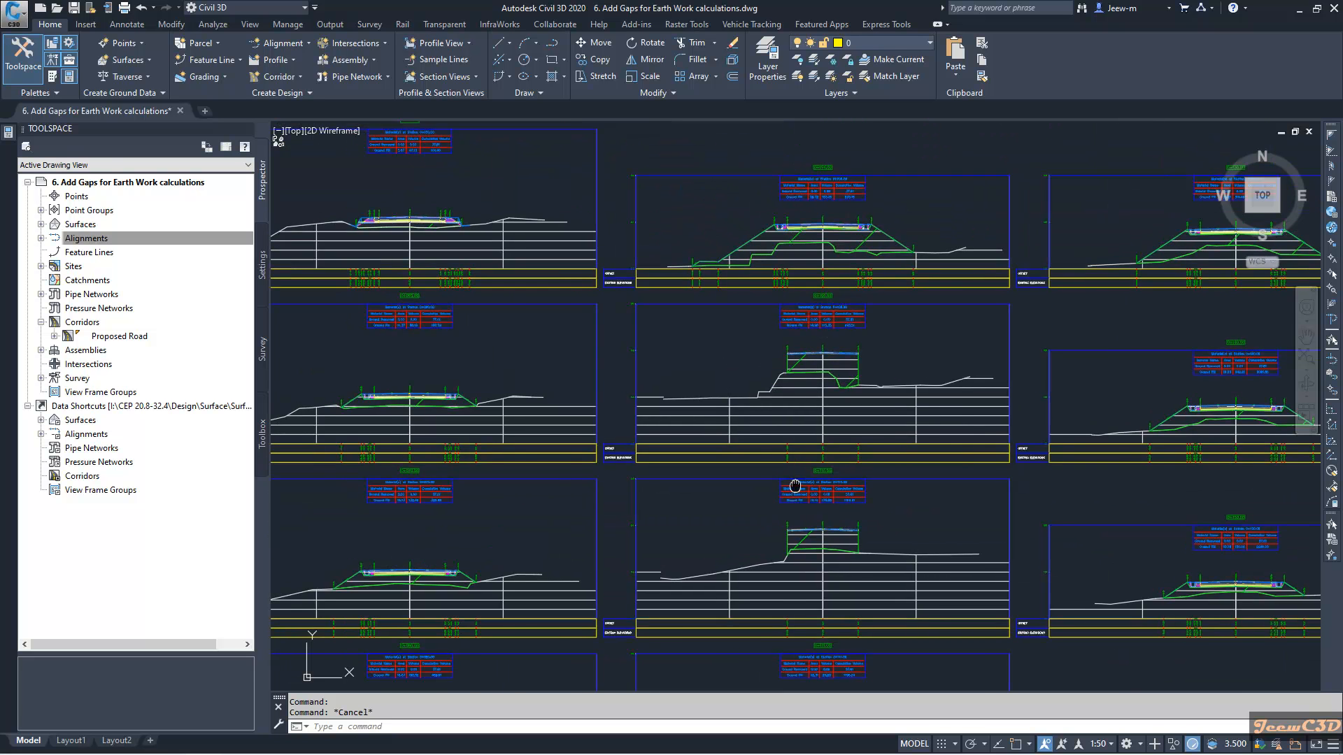
{"action": "scroll", "coordinate": [797, 483], "scroll_direction": "up", "scroll_amount": 6}
{"action": "scroll", "coordinate": [852, 520], "scroll_direction": "up", "scroll_amount": 2}
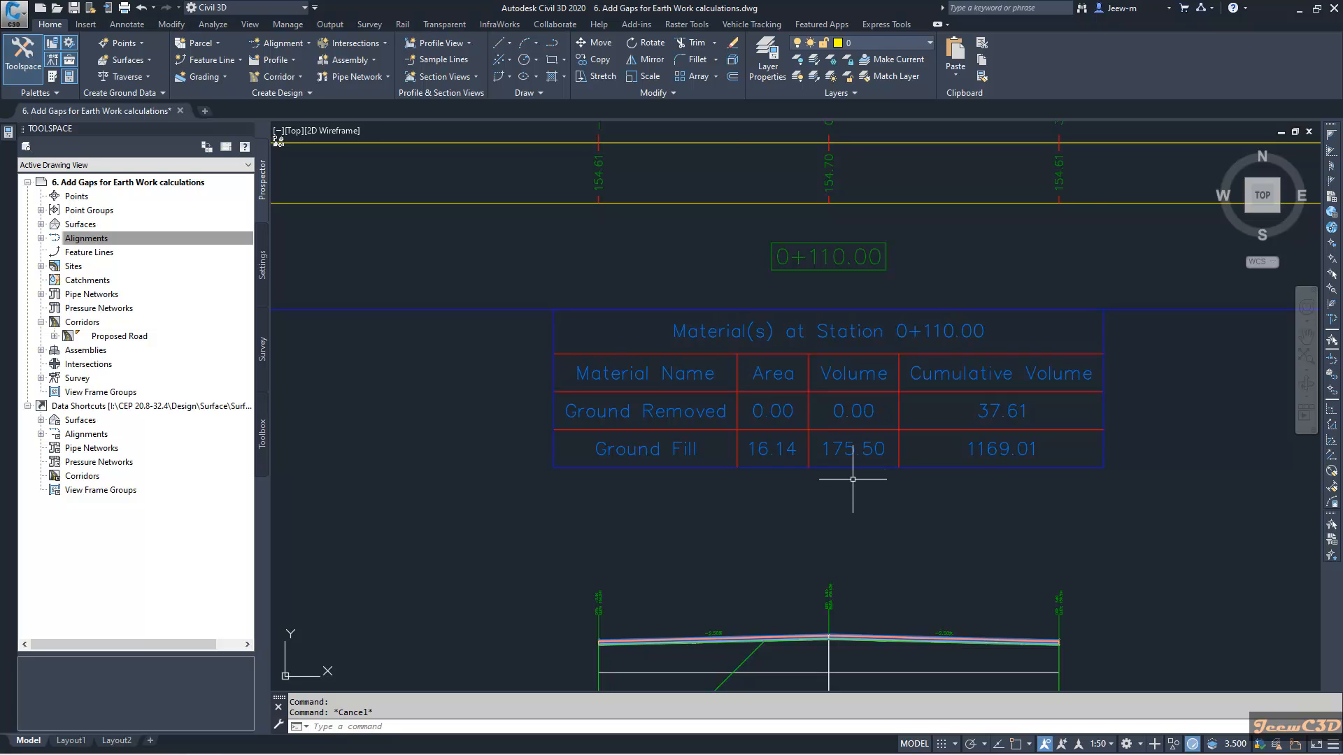
{"action": "scroll", "coordinate": [852, 481], "scroll_direction": "down", "scroll_amount": 3}
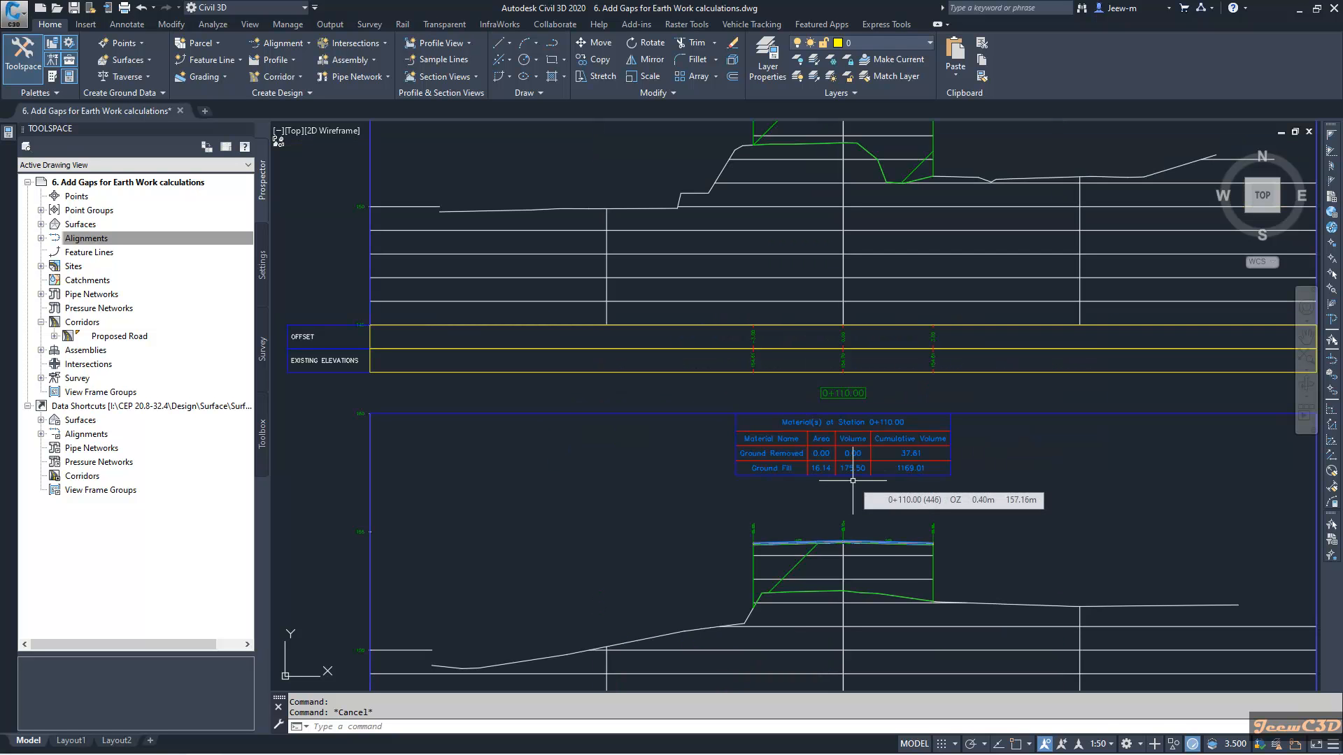
{"action": "scroll", "coordinate": [852, 480], "scroll_direction": "down", "scroll_amount": 5}
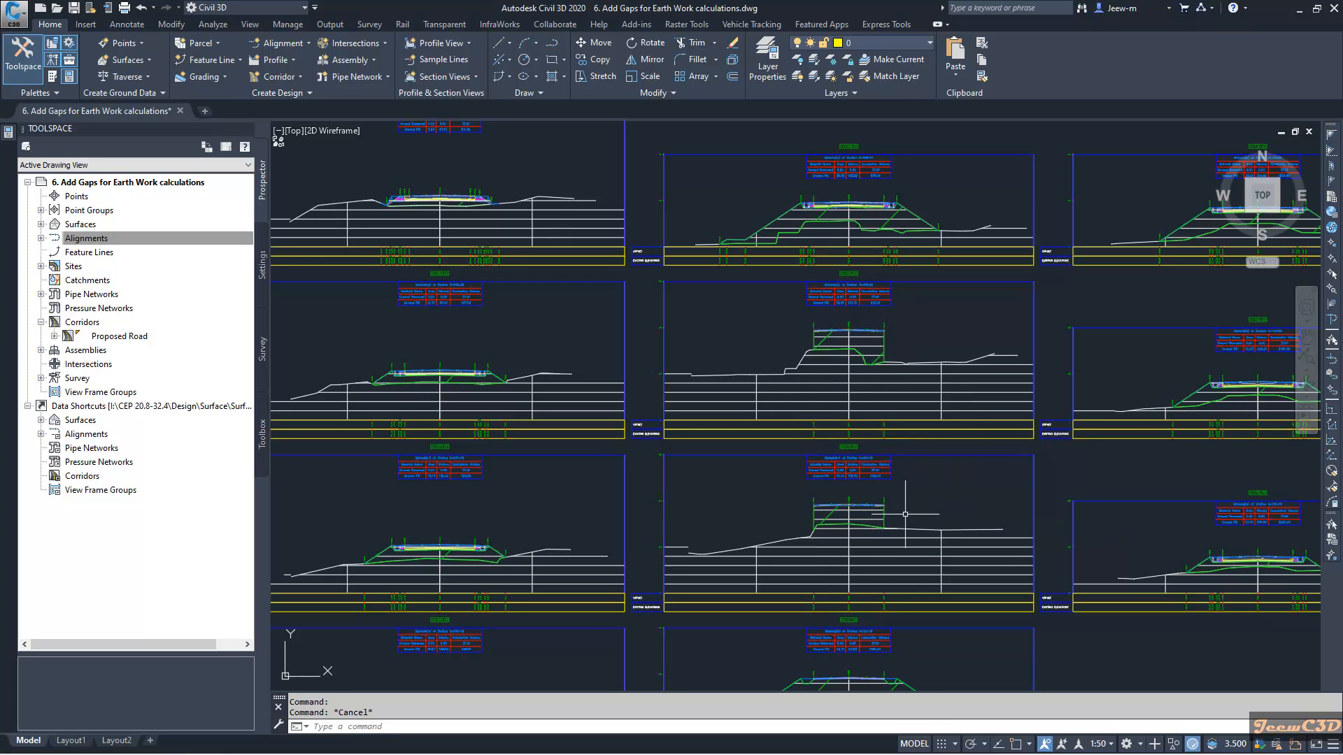
{"action": "scroll", "coordinate": [935, 504], "scroll_direction": "down", "scroll_amount": 3}
{"action": "scroll", "coordinate": [933, 504], "scroll_direction": "down", "scroll_amount": 3}
{"action": "scroll", "coordinate": [692, 529], "scroll_direction": "up", "scroll_amount": 3}
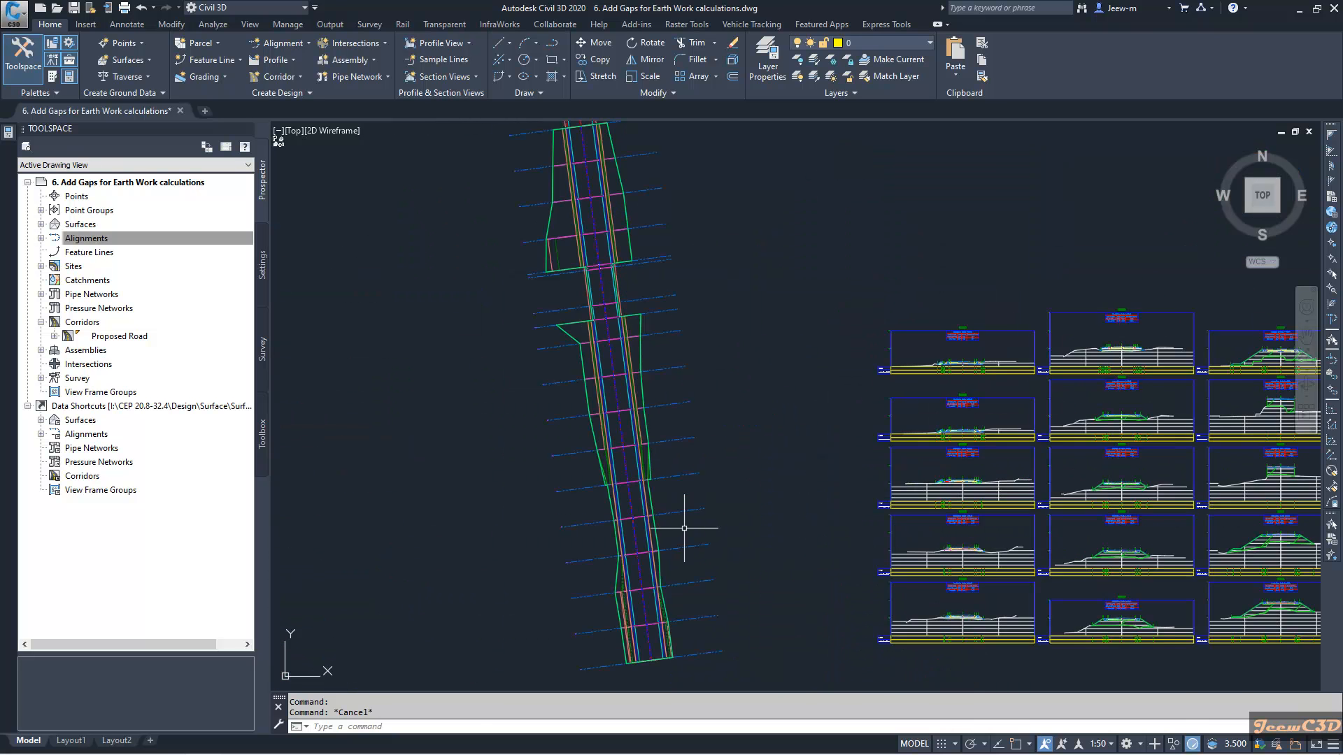
{"action": "scroll", "coordinate": [682, 530], "scroll_direction": "up", "scroll_amount": 3}
Compute materials for Proposed Road using sample line group SL Collection - 9.
{"action": "left_click", "coordinate": [683, 500]}
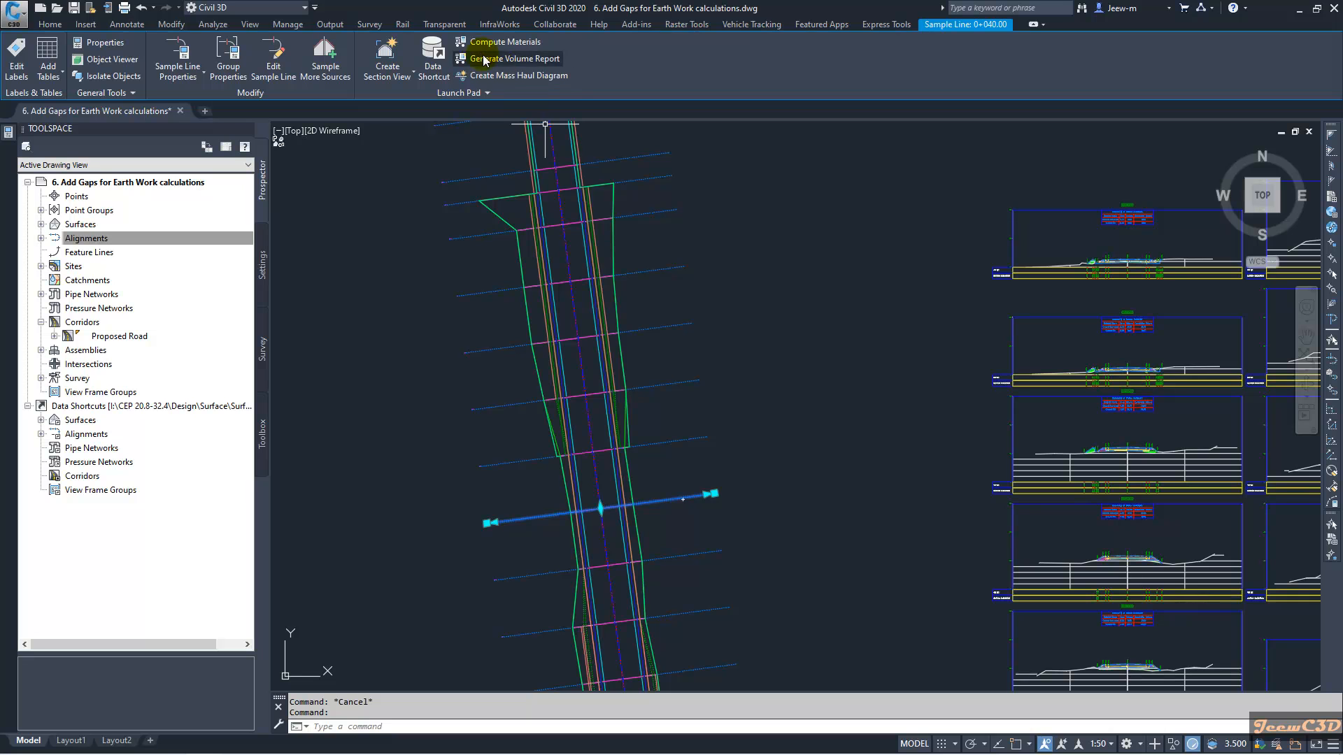
{"action": "left_click", "coordinate": [504, 42]}
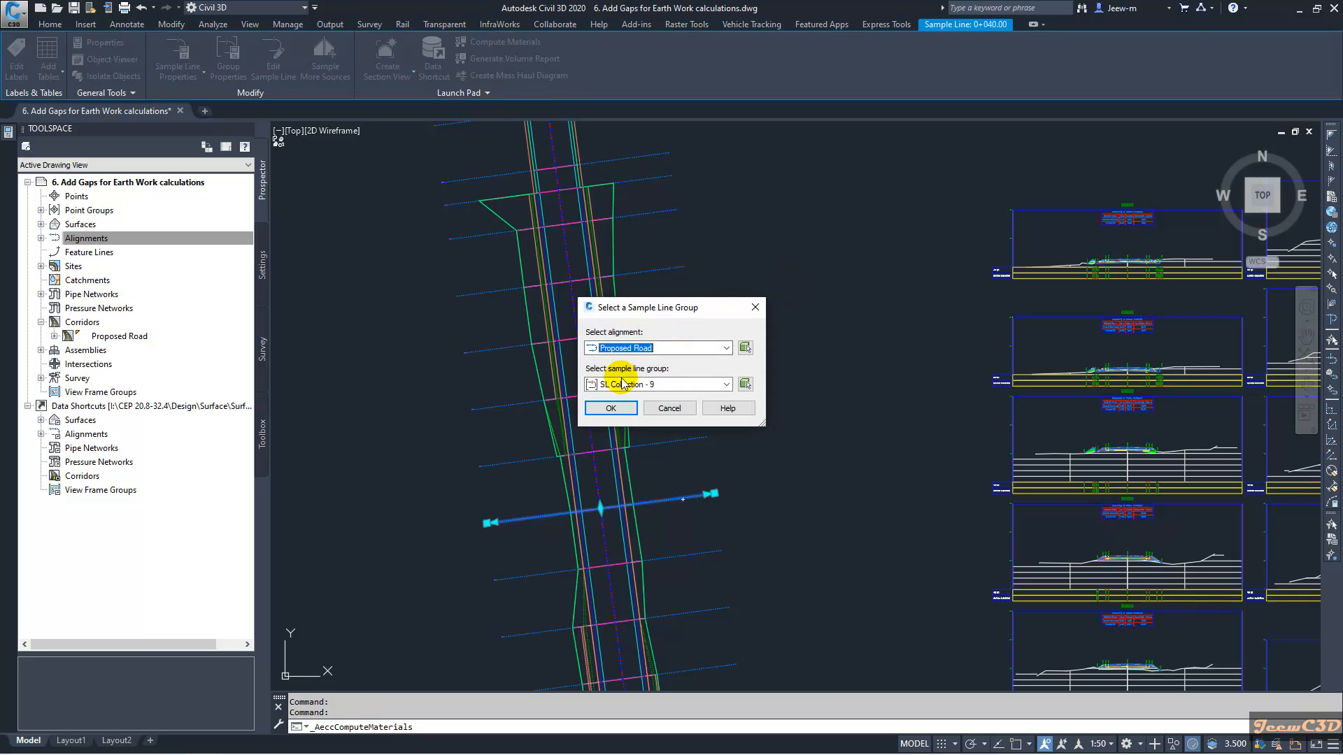
{"action": "left_click", "coordinate": [612, 408]}
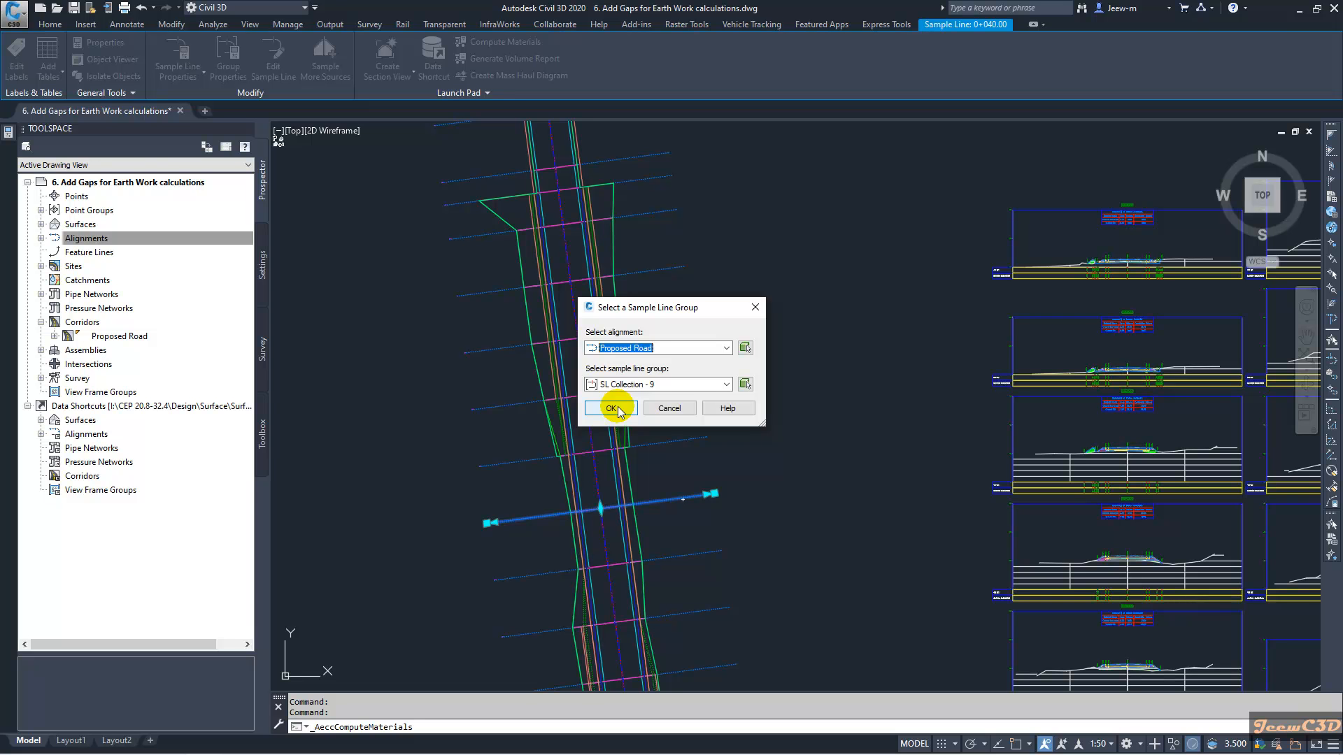
{"action": "left_click", "coordinate": [618, 410]}
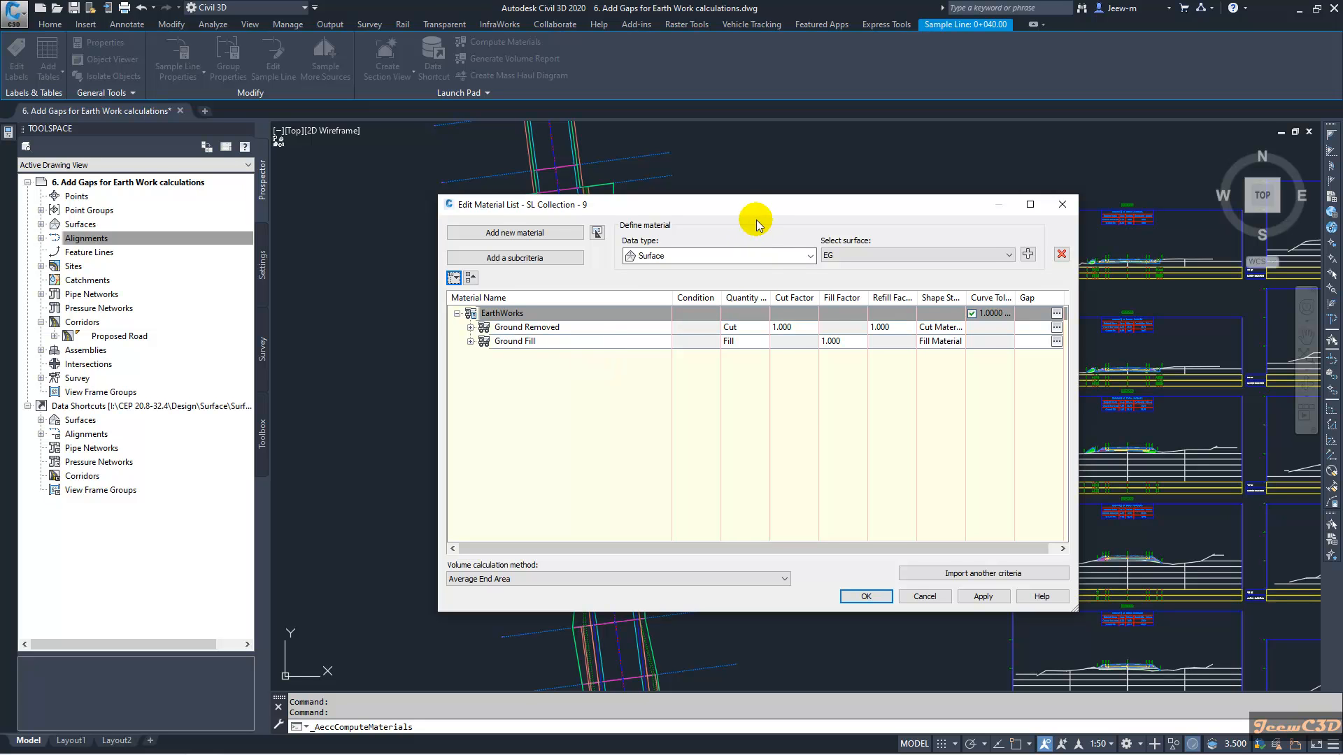
Open the gap definitions for the EarthWorks criteria from the material list.
{"action": "left_click_drag", "start_coordinate": [749, 205], "coordinate": [649, 184]}
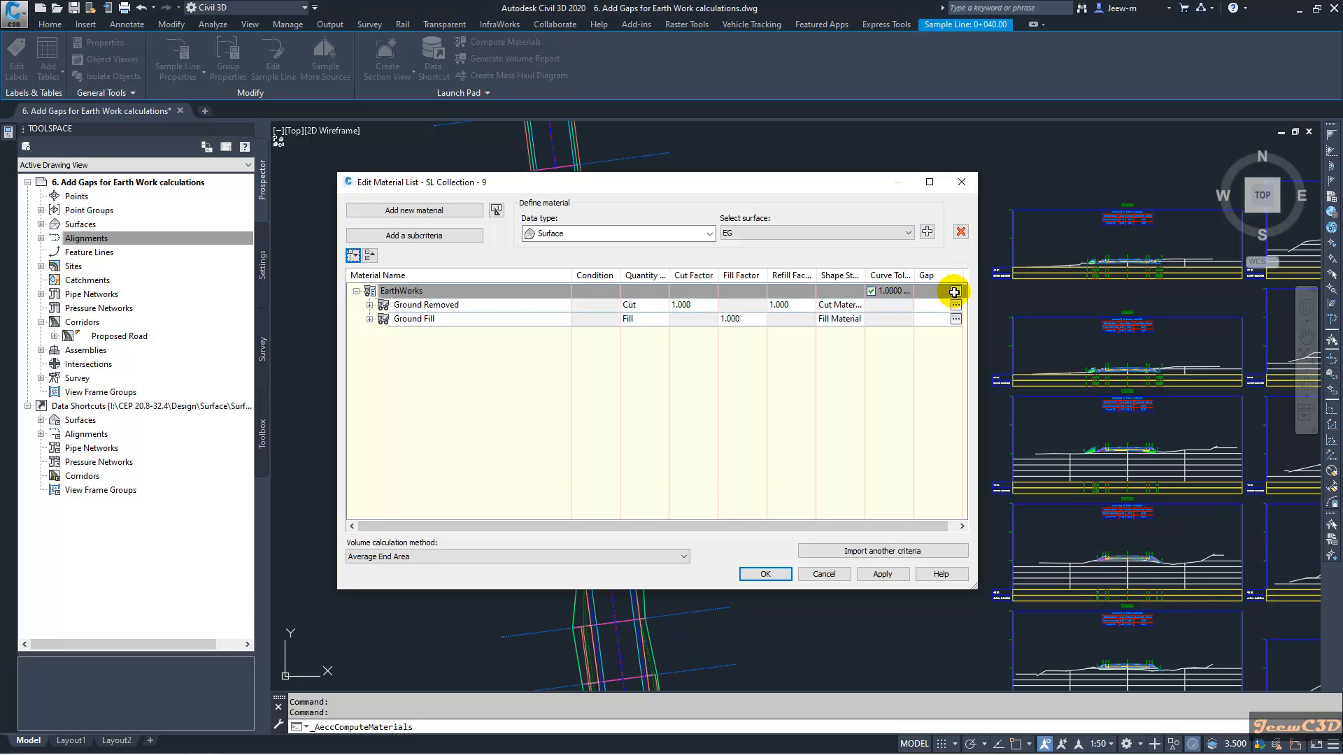
{"action": "left_click", "coordinate": [955, 292]}
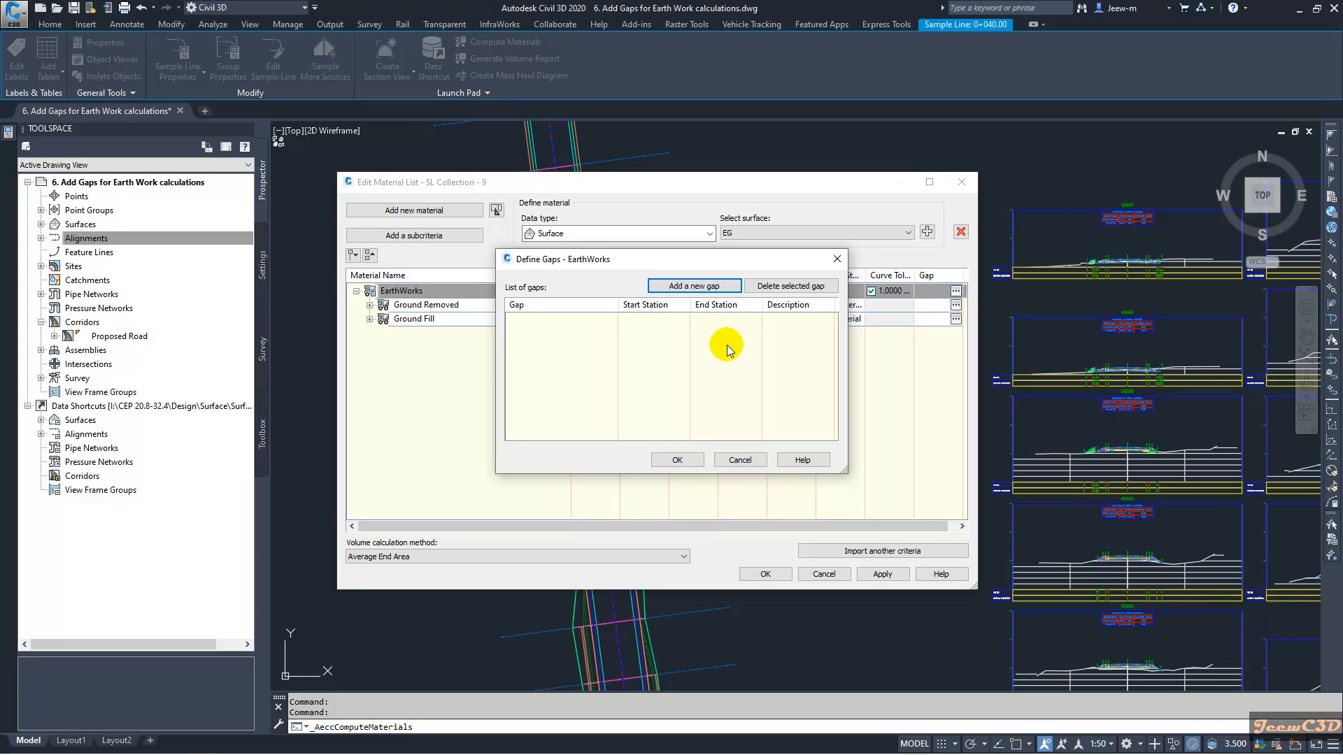
Add Gap 1 to EarthWorks from station 0+096 to 0+111 and recompute materials.
{"action": "left_click", "coordinate": [694, 286]}
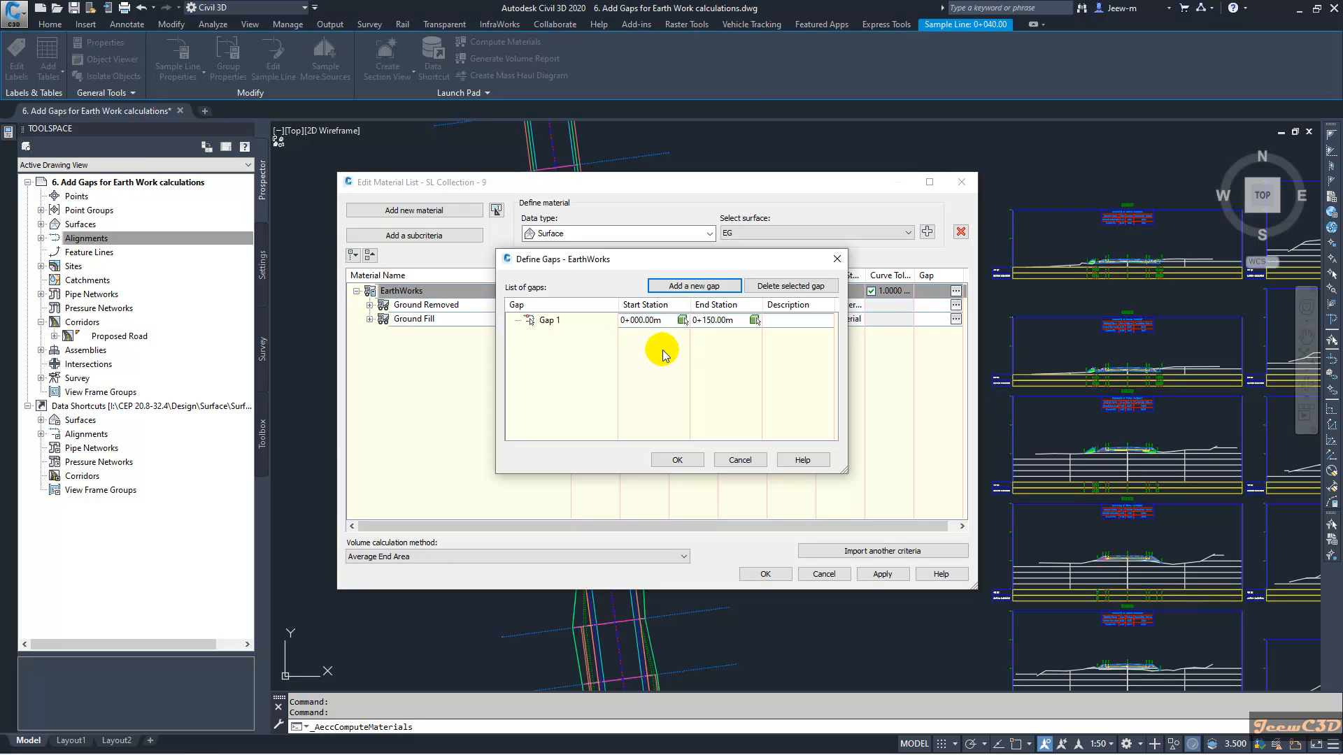
{"action": "left_click", "coordinate": [646, 321]}
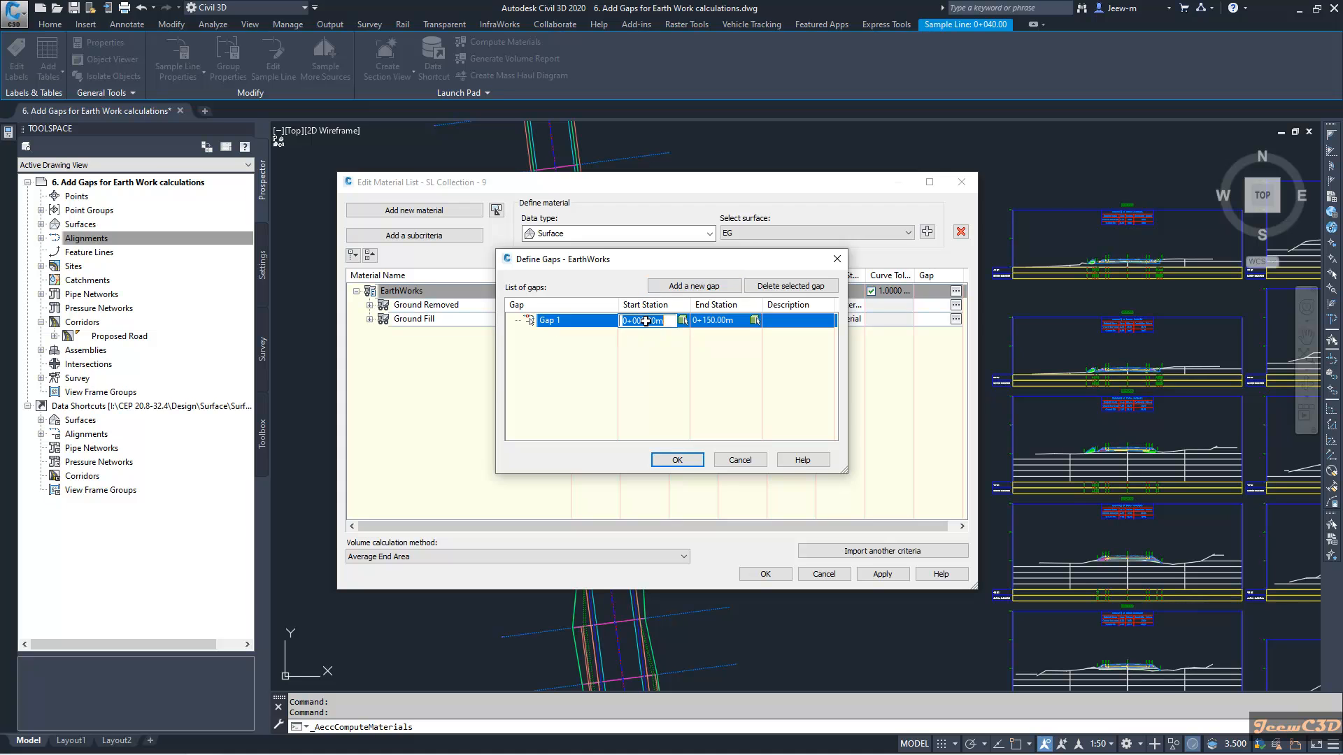
{"action": "type", "text": "90"}
{"action": "key", "text": "Return"}
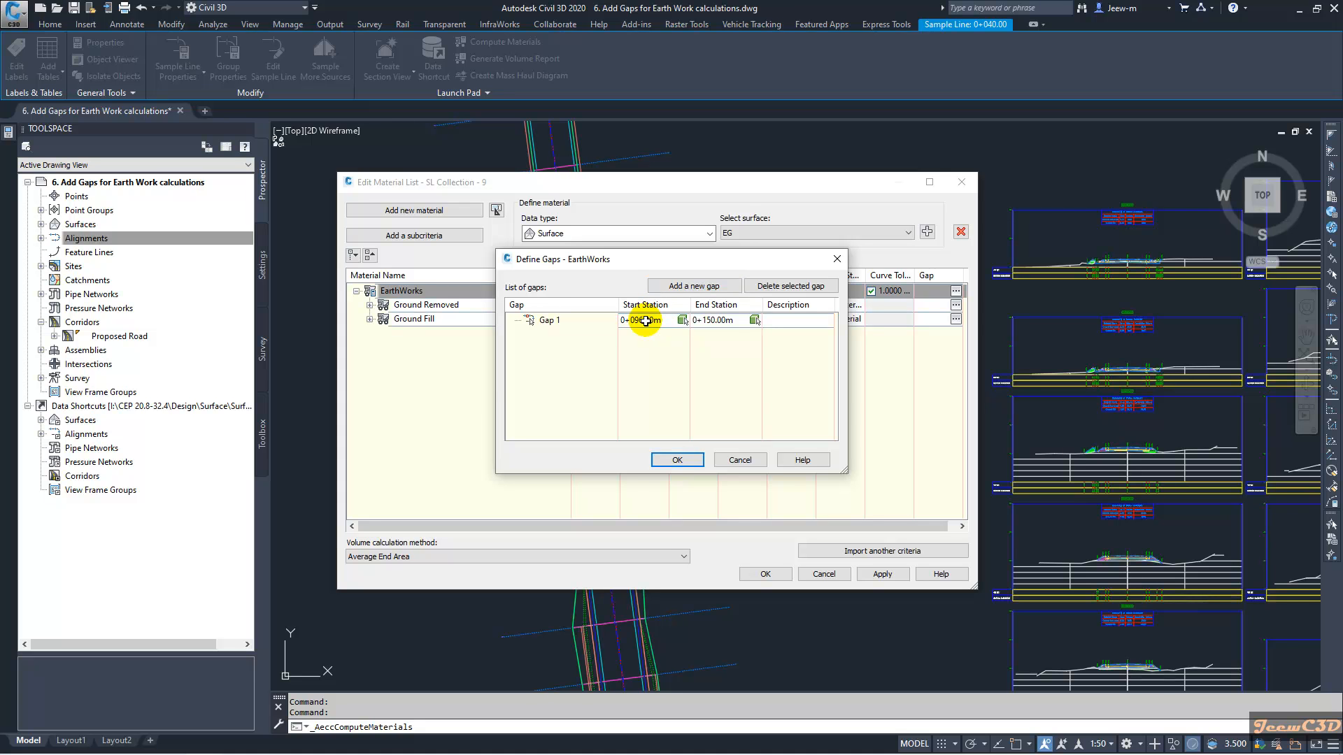
{"action": "left_click", "coordinate": [714, 320]}
{"action": "type", "text": "111"}
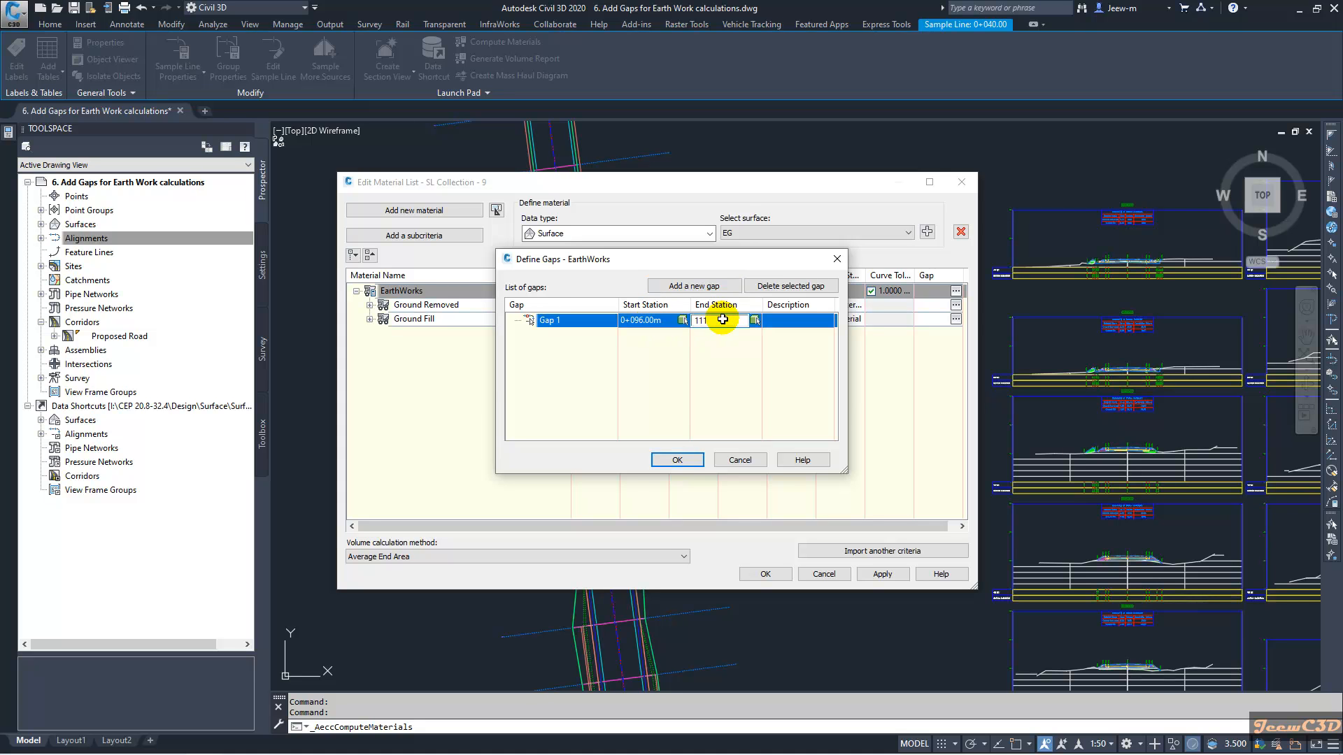
{"action": "key", "text": "Return"}
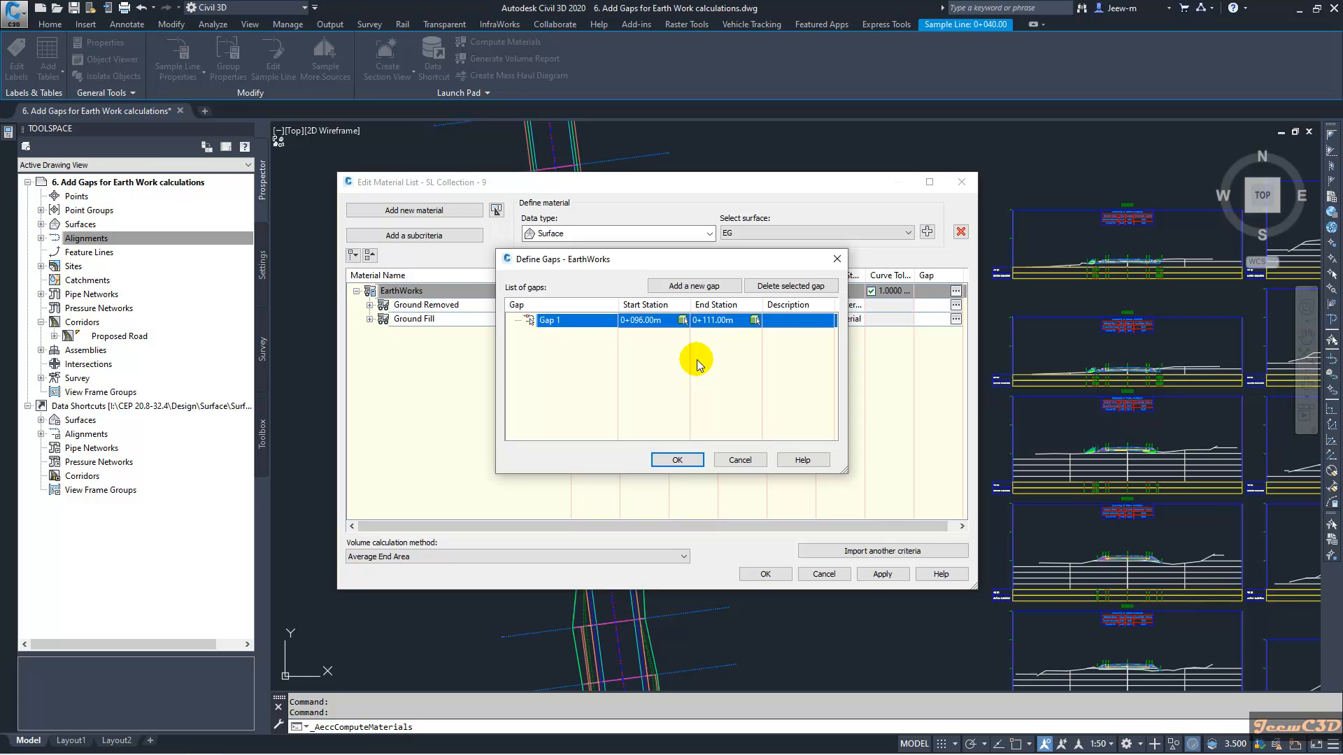
{"action": "left_click", "coordinate": [676, 460]}
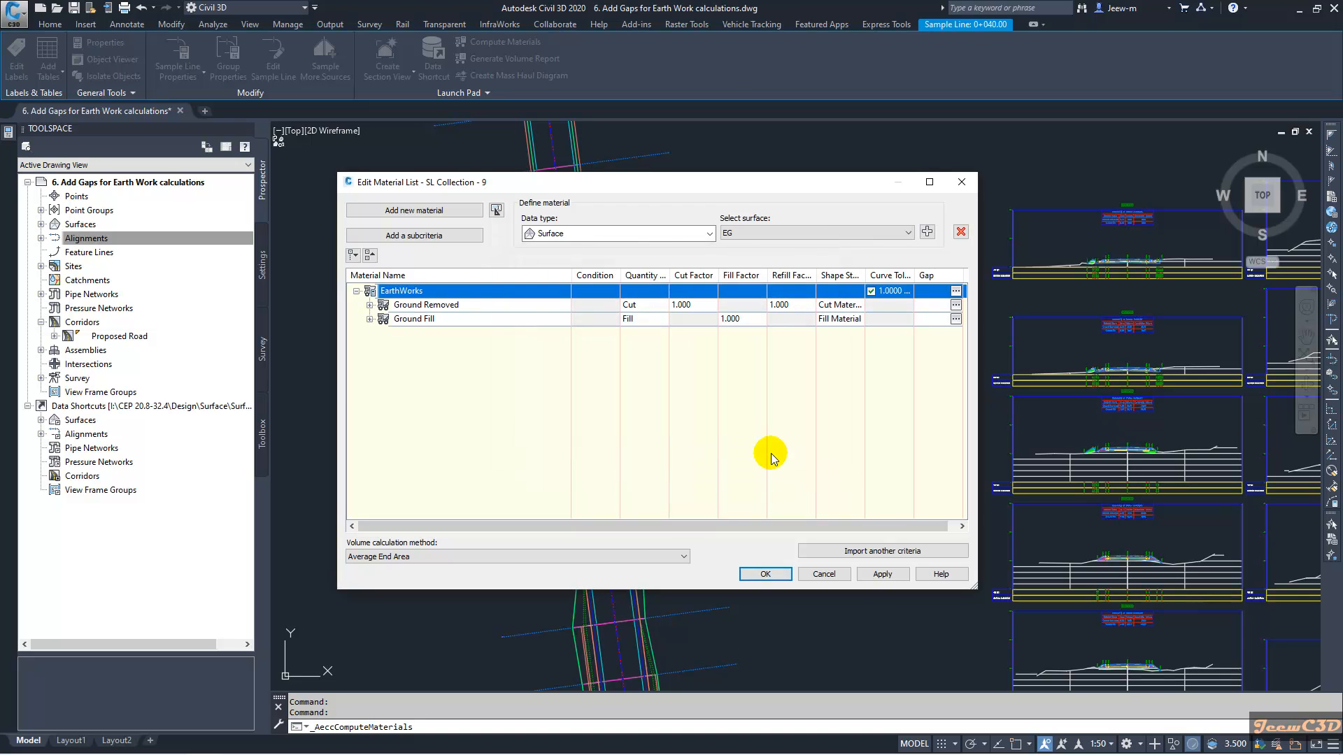
{"action": "left_click", "coordinate": [765, 574]}
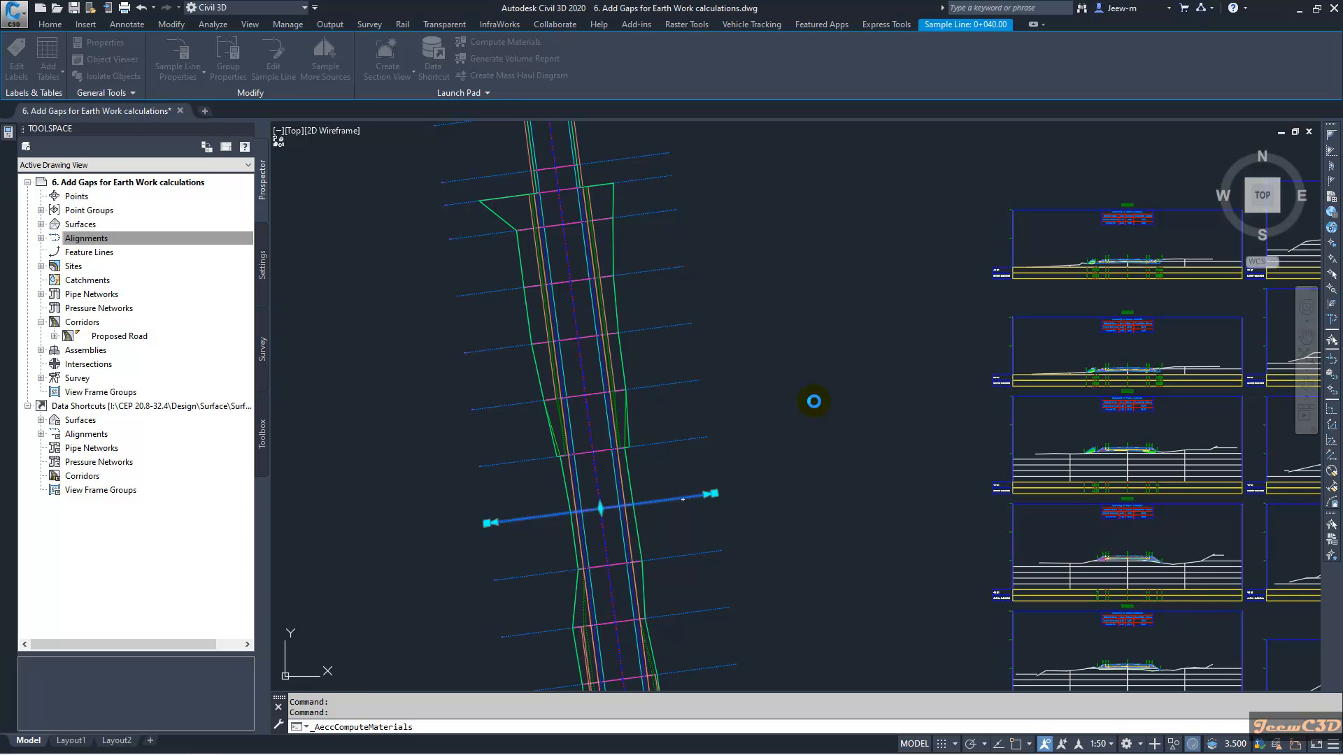
Zoom to the section views to check the zero earthwork values at the gap stations.
{"action": "key", "text": "Escape"}
{"action": "scroll", "coordinate": [684, 501], "scroll_direction": "down", "scroll_amount": 3}
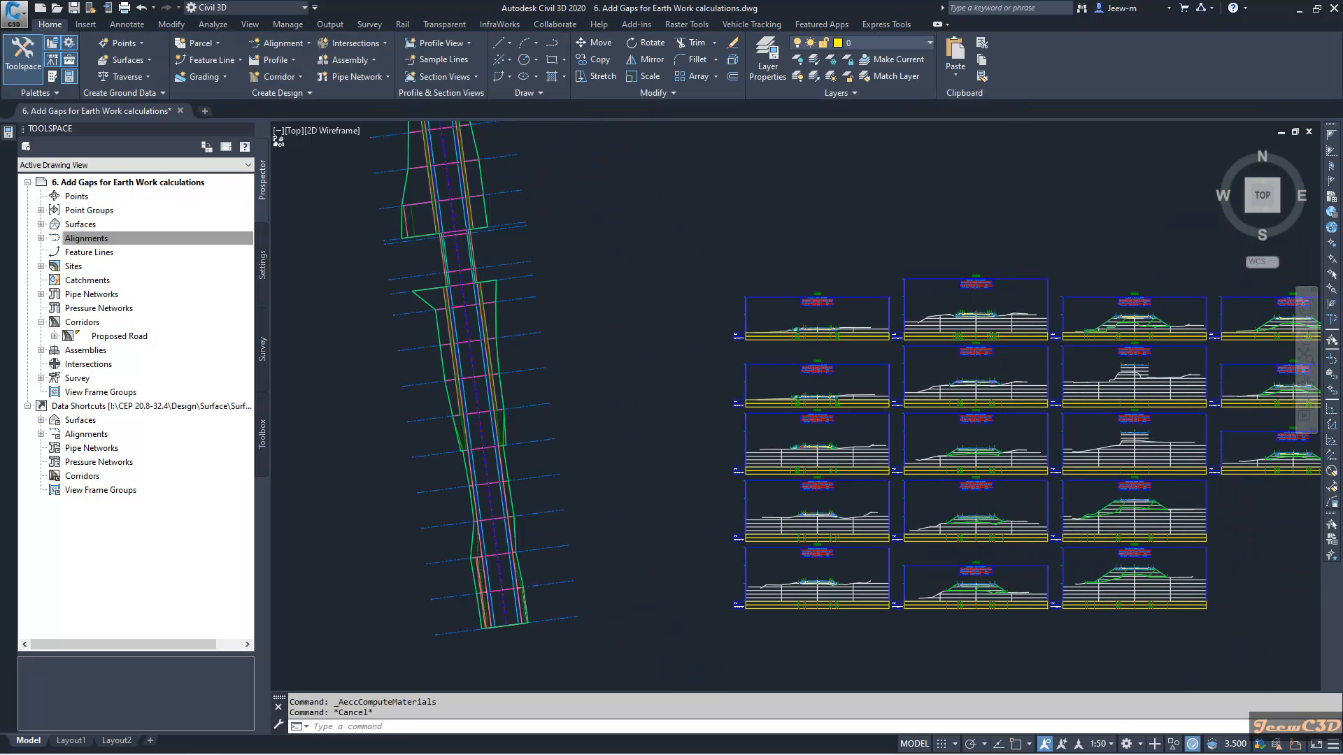
{"action": "scroll", "coordinate": [924, 414], "scroll_direction": "up", "scroll_amount": 5}
{"action": "scroll", "coordinate": [924, 415], "scroll_direction": "up", "scroll_amount": 3}
{"action": "scroll", "coordinate": [859, 367], "scroll_direction": "up", "scroll_amount": 3}
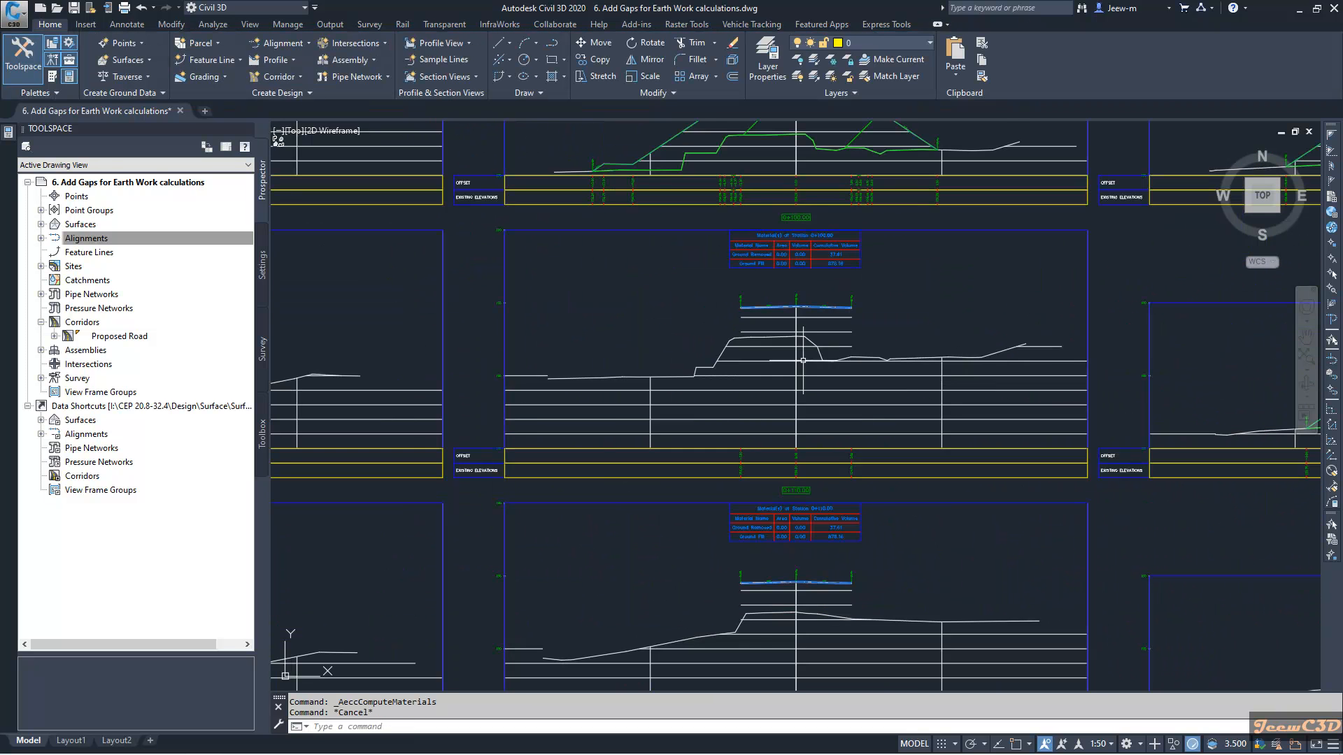
{"action": "scroll", "coordinate": [804, 575], "scroll_direction": "up", "scroll_amount": 4}
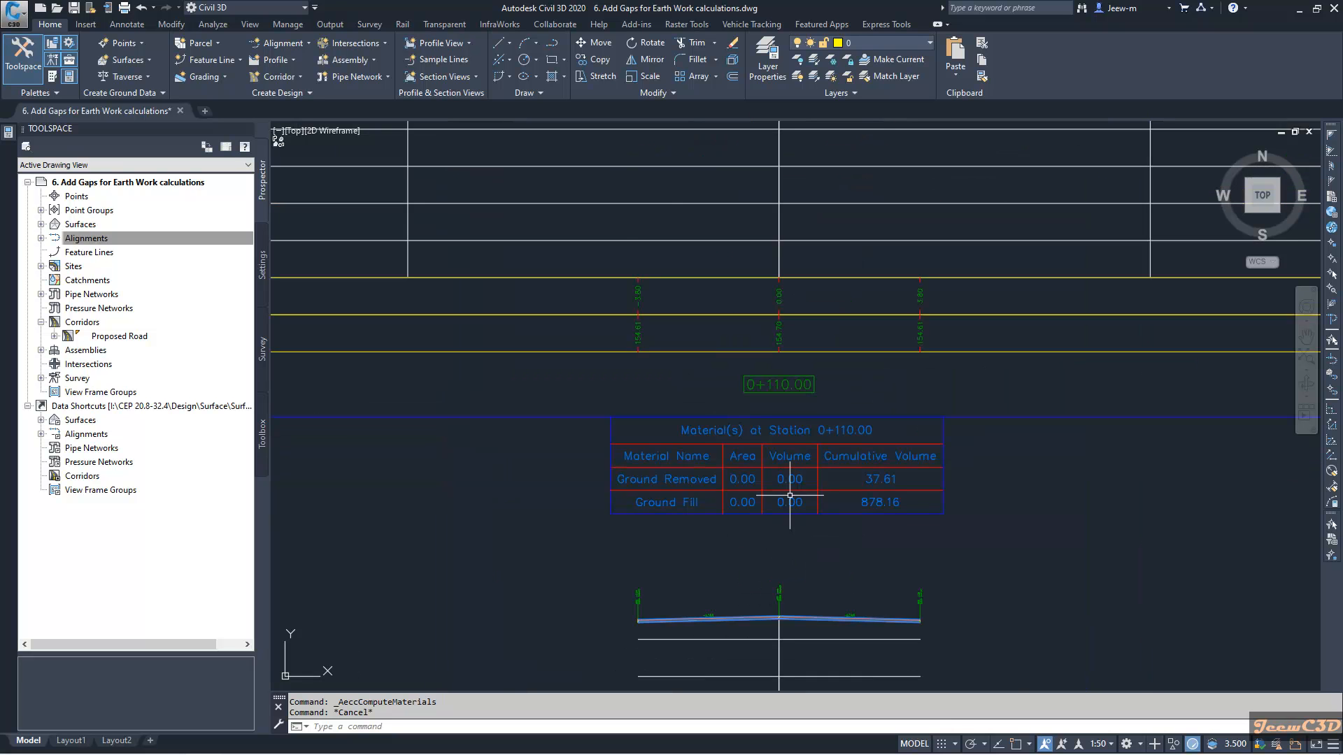
{"action": "scroll", "coordinate": [803, 525], "scroll_direction": "down", "scroll_amount": 4}
{"action": "scroll", "coordinate": [800, 339], "scroll_direction": "down", "scroll_amount": 1}
{"action": "scroll", "coordinate": [801, 339], "scroll_direction": "up", "scroll_amount": 6}
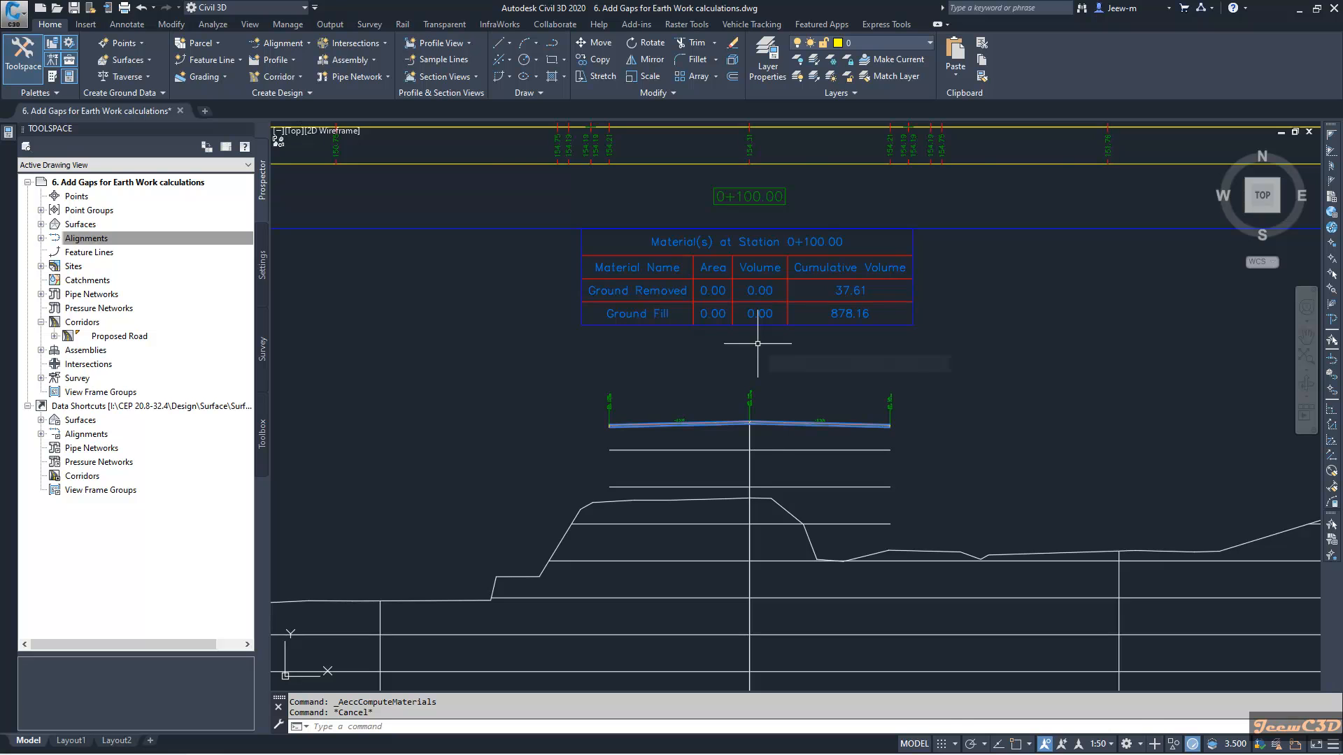
{"action": "scroll", "coordinate": [758, 346], "scroll_direction": "down", "scroll_amount": 3}
{"action": "scroll", "coordinate": [758, 346], "scroll_direction": "down", "scroll_amount": 3}
{"action": "middle_click_drag", "start_coordinate": [734, 362], "coordinate": [715, 302]}
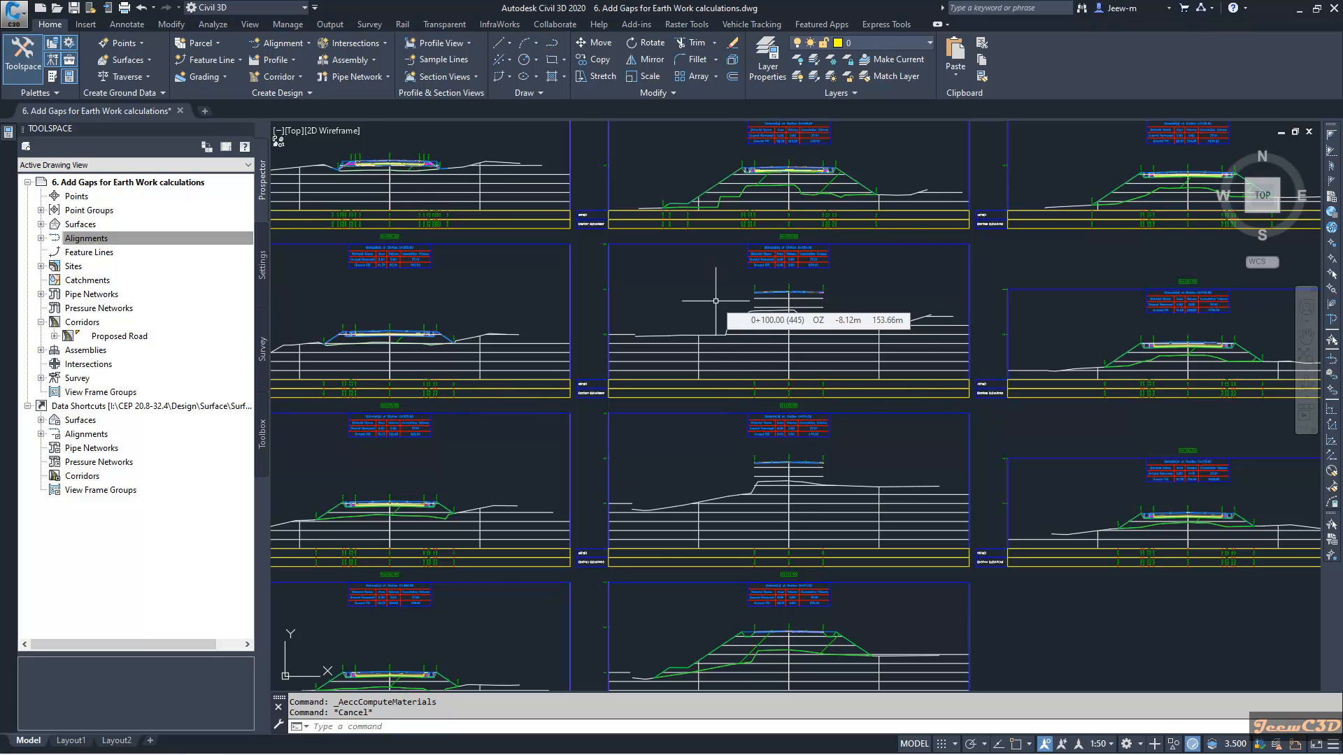
{"action": "middle_click_drag", "start_coordinate": [715, 301], "coordinate": [757, 293]}
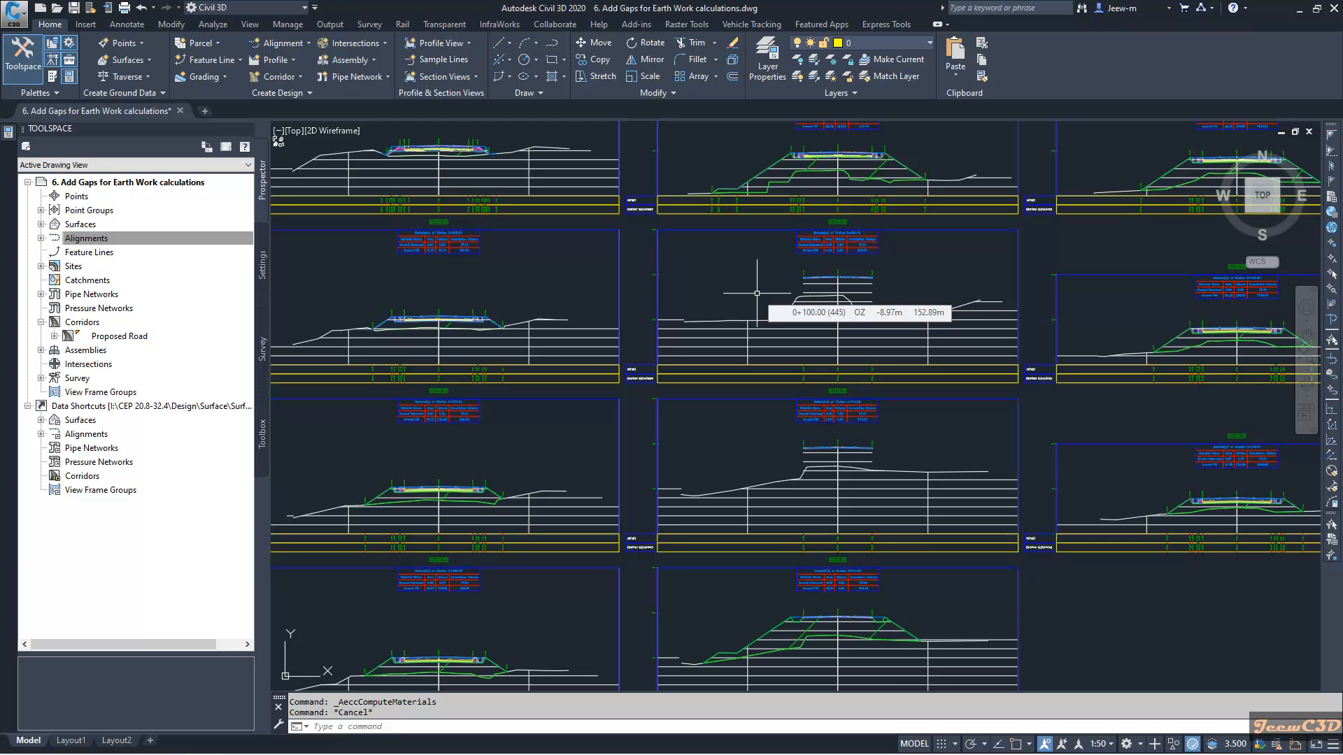
{"action": "scroll", "coordinate": [756, 293], "scroll_direction": "down", "scroll_amount": 5}
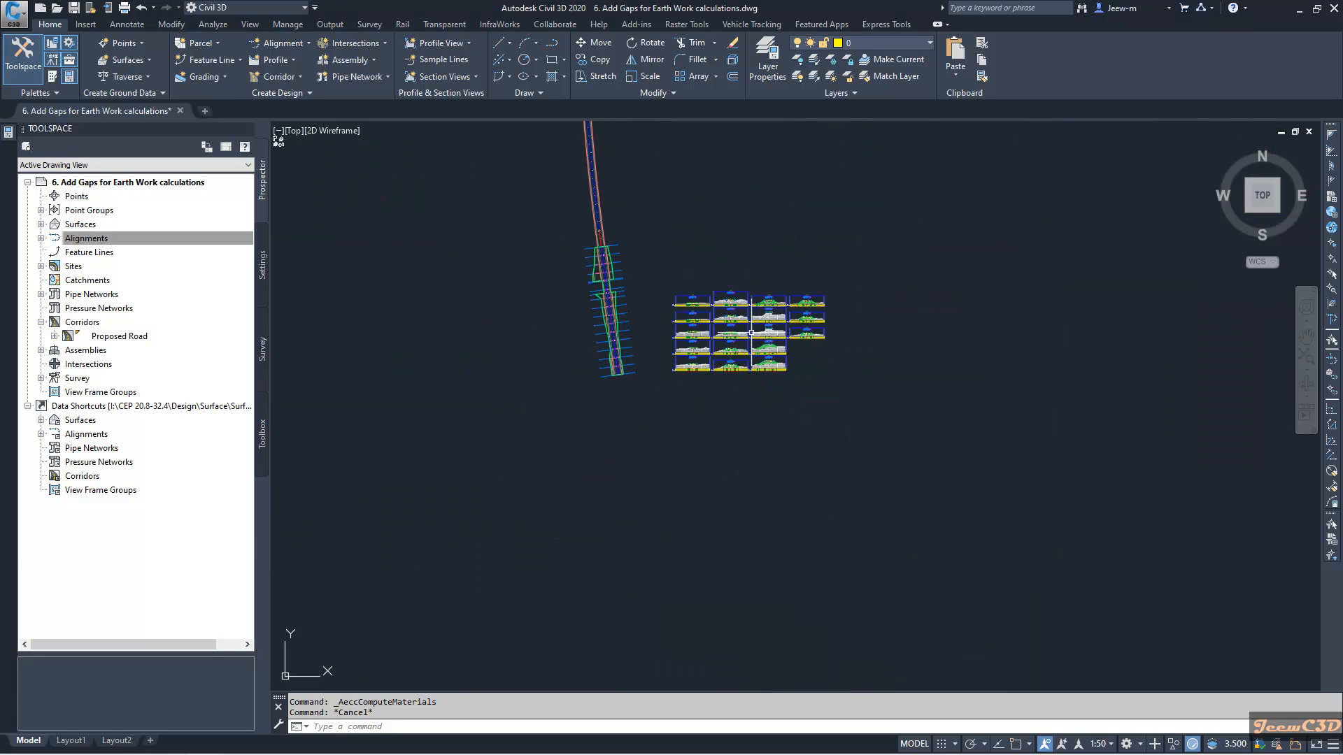
{"action": "scroll", "coordinate": [652, 315], "scroll_direction": "up", "scroll_amount": 5}
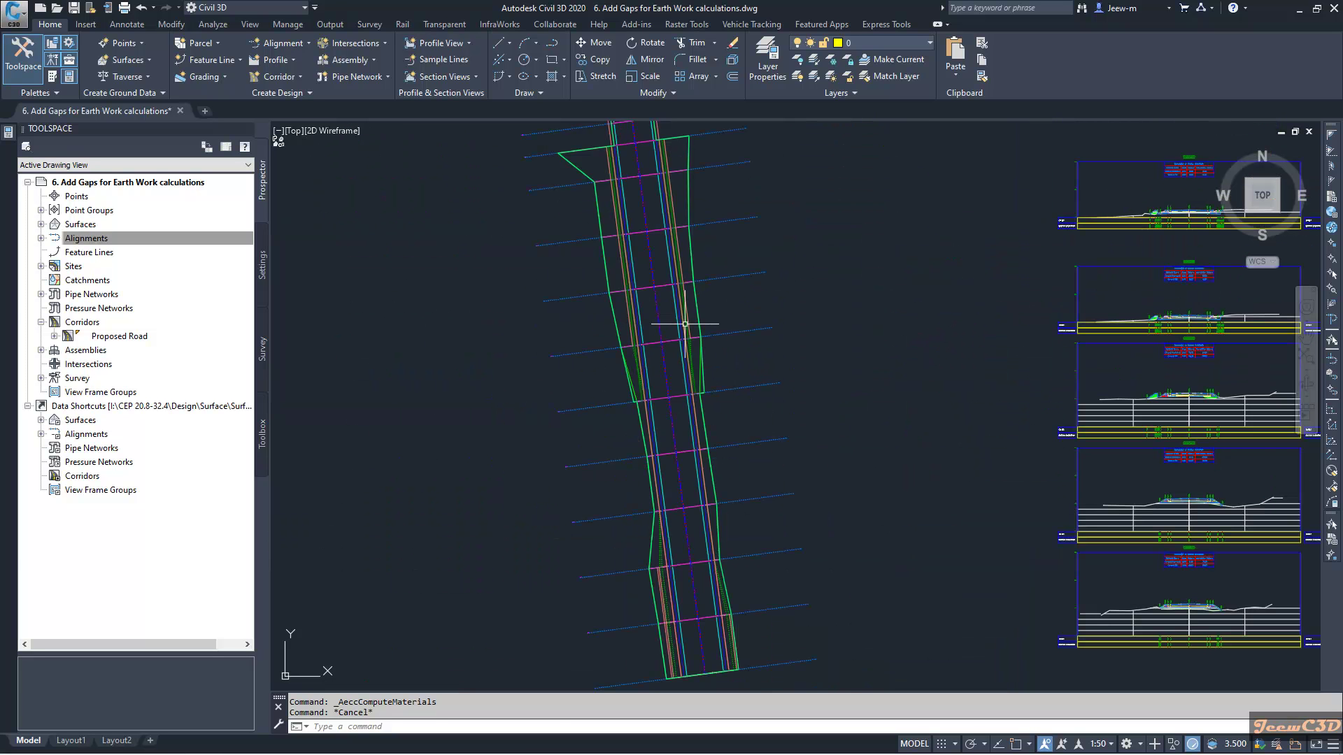
Reopen Compute Materials for sample line group SL Collection - 9.
{"action": "left_click", "coordinate": [735, 334]}
{"action": "left_click", "coordinate": [506, 42]}
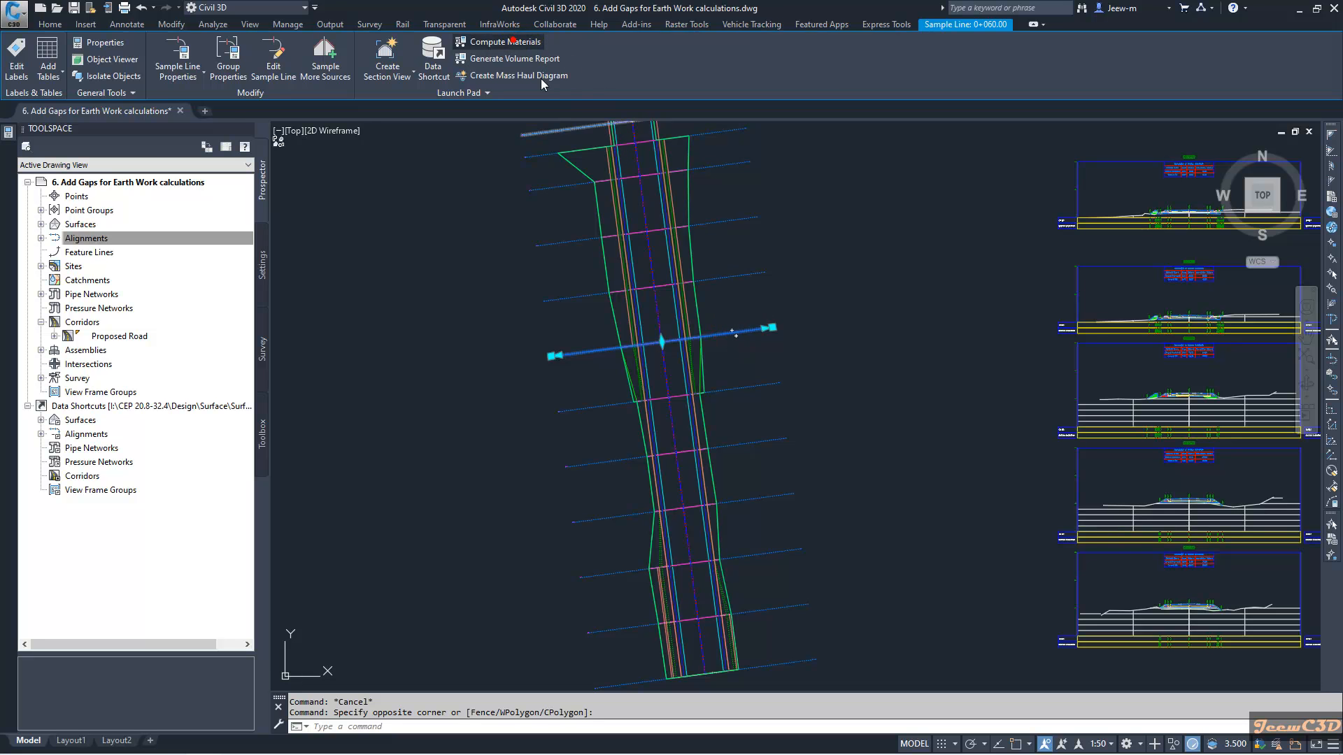
{"action": "left_click", "coordinate": [599, 404]}
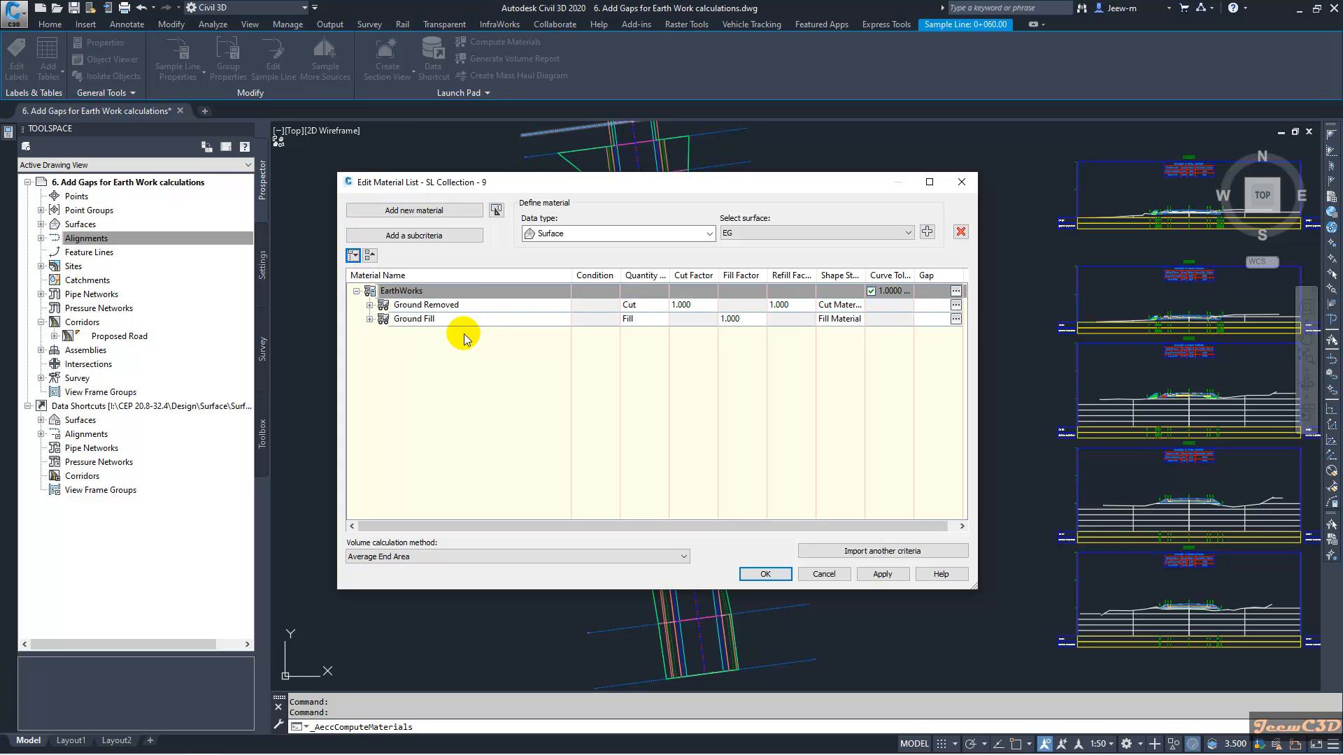
Add a Structures material from corridor shape Proposed Road Pave1 and view its gap settings.
{"action": "left_click", "coordinate": [441, 212]}
{"action": "left_click", "coordinate": [629, 332]}
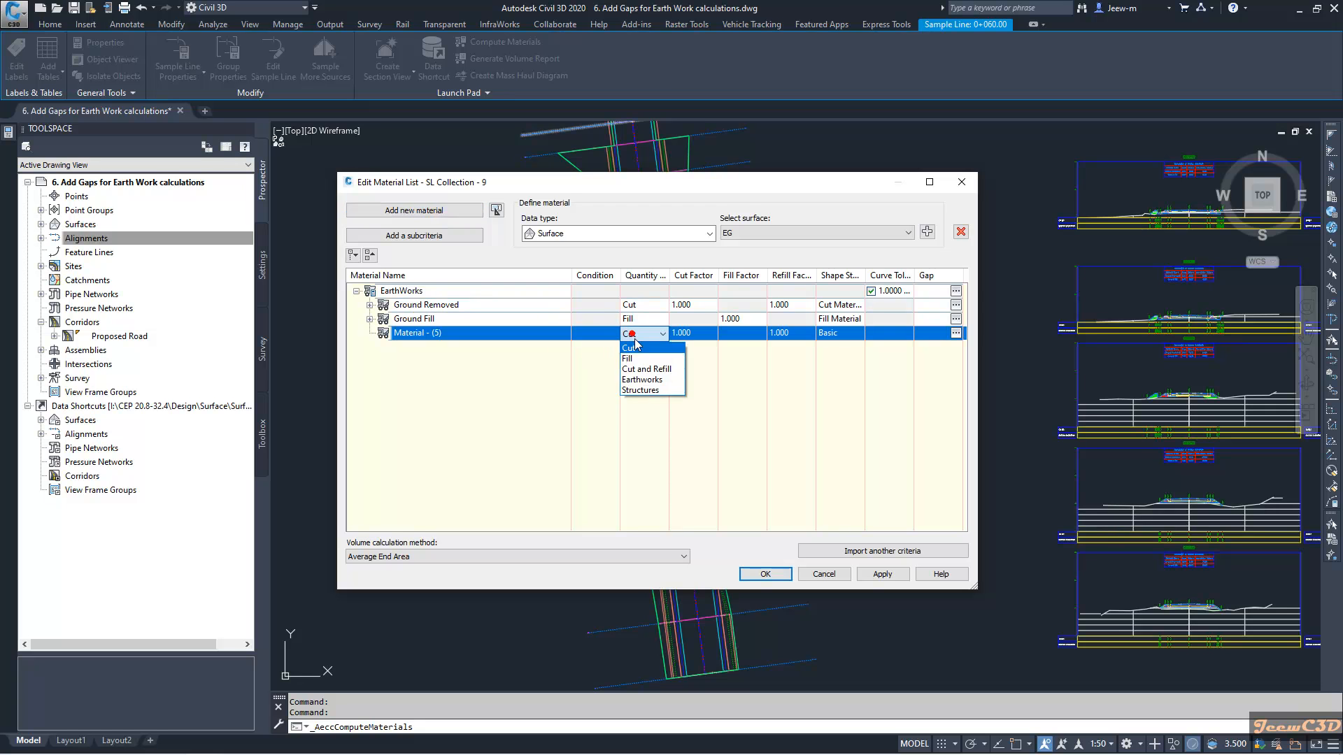
{"action": "left_click", "coordinate": [643, 391]}
{"action": "left_click", "coordinate": [617, 233]}
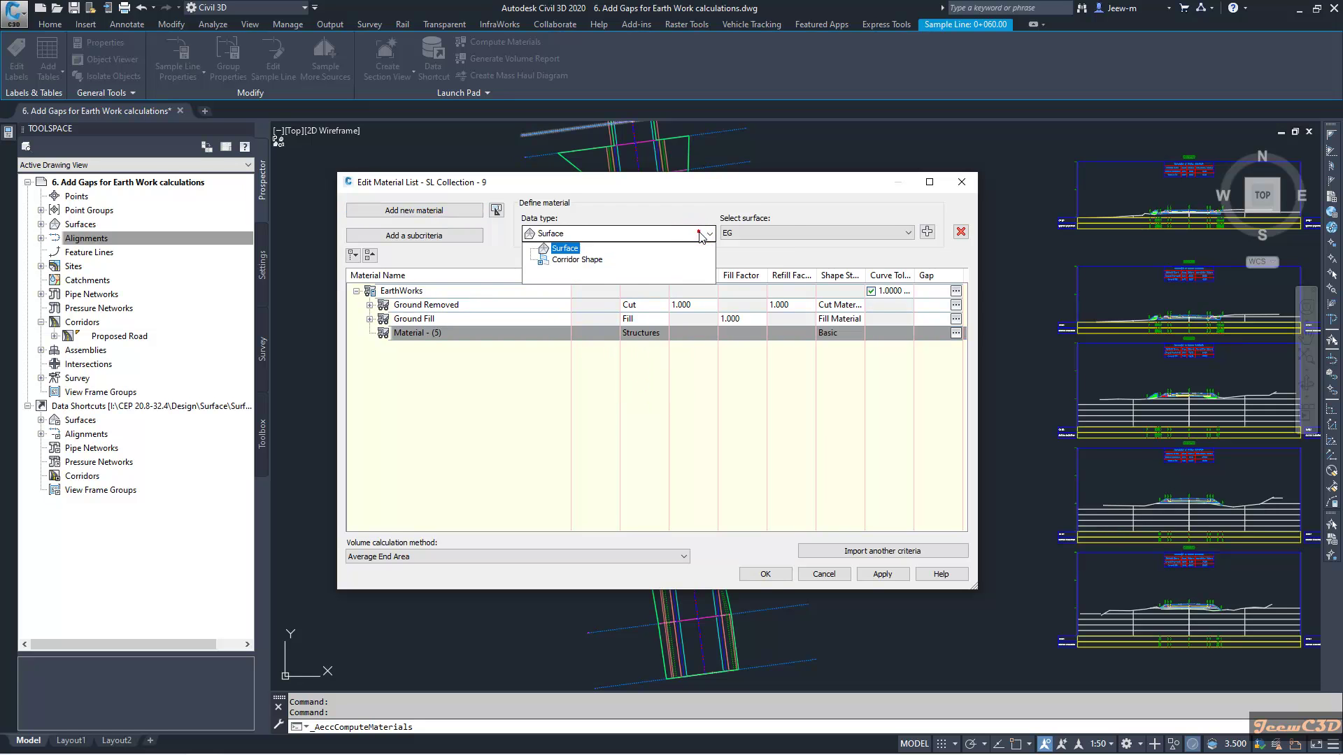
{"action": "left_click", "coordinate": [588, 255]}
{"action": "left_click", "coordinate": [927, 233]}
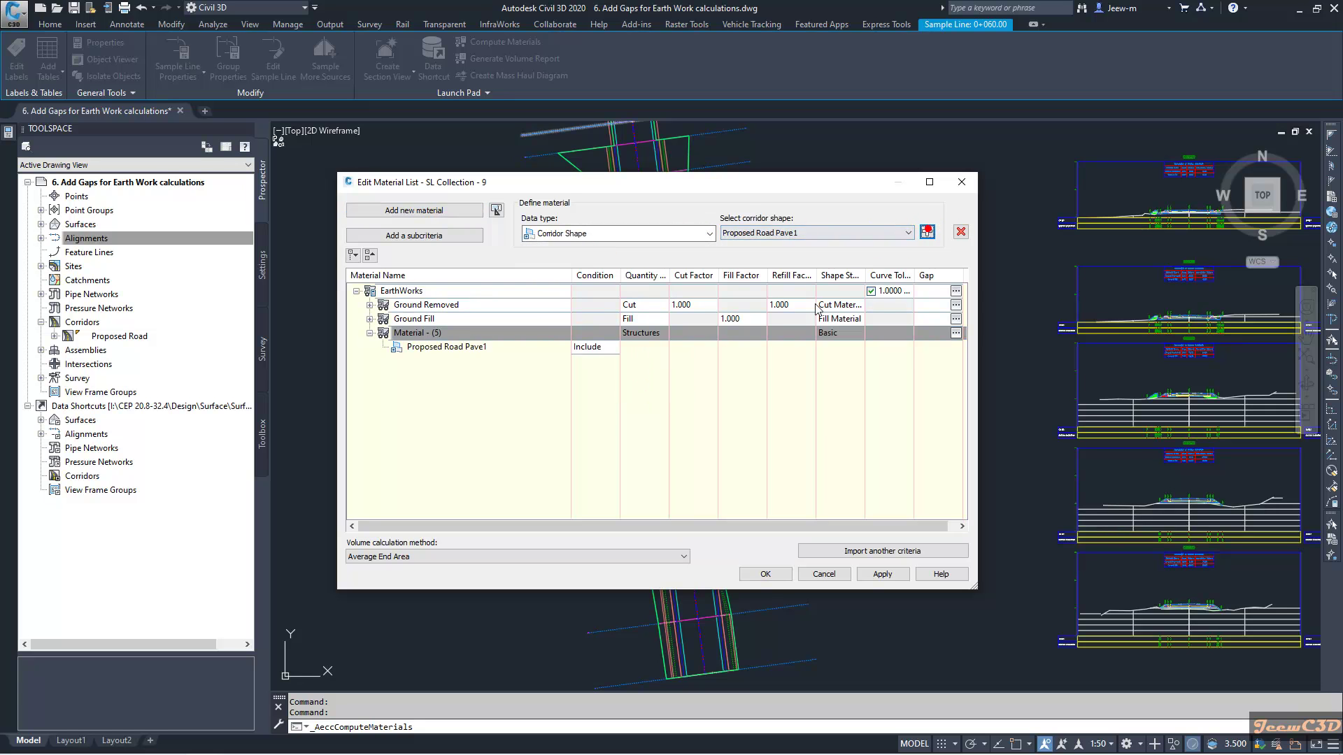
{"action": "left_click", "coordinate": [709, 346]}
{"action": "left_click", "coordinate": [956, 333]}
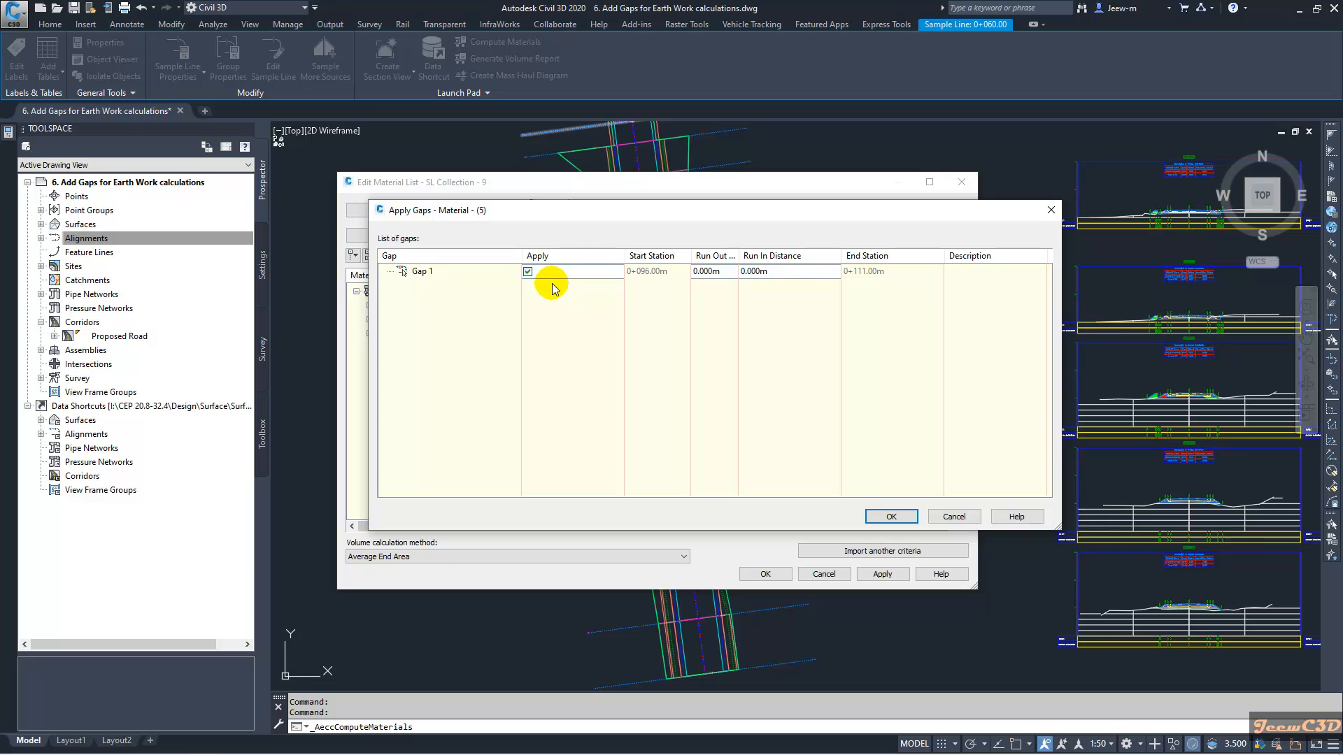
Set Gap 1's Apply option for Material - (5) and recompute the material list.
{"action": "left_click", "coordinate": [528, 272]}
{"action": "left_click", "coordinate": [891, 516]}
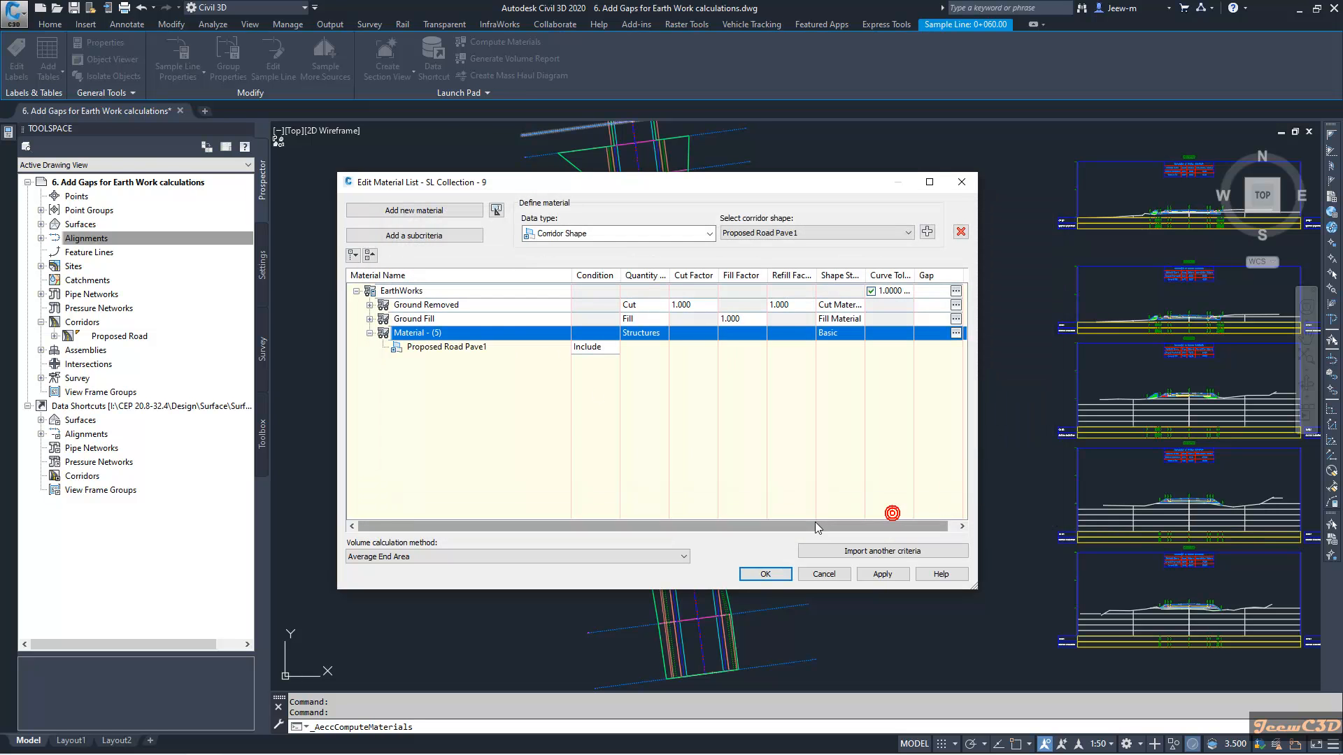
{"action": "left_click", "coordinate": [765, 574]}
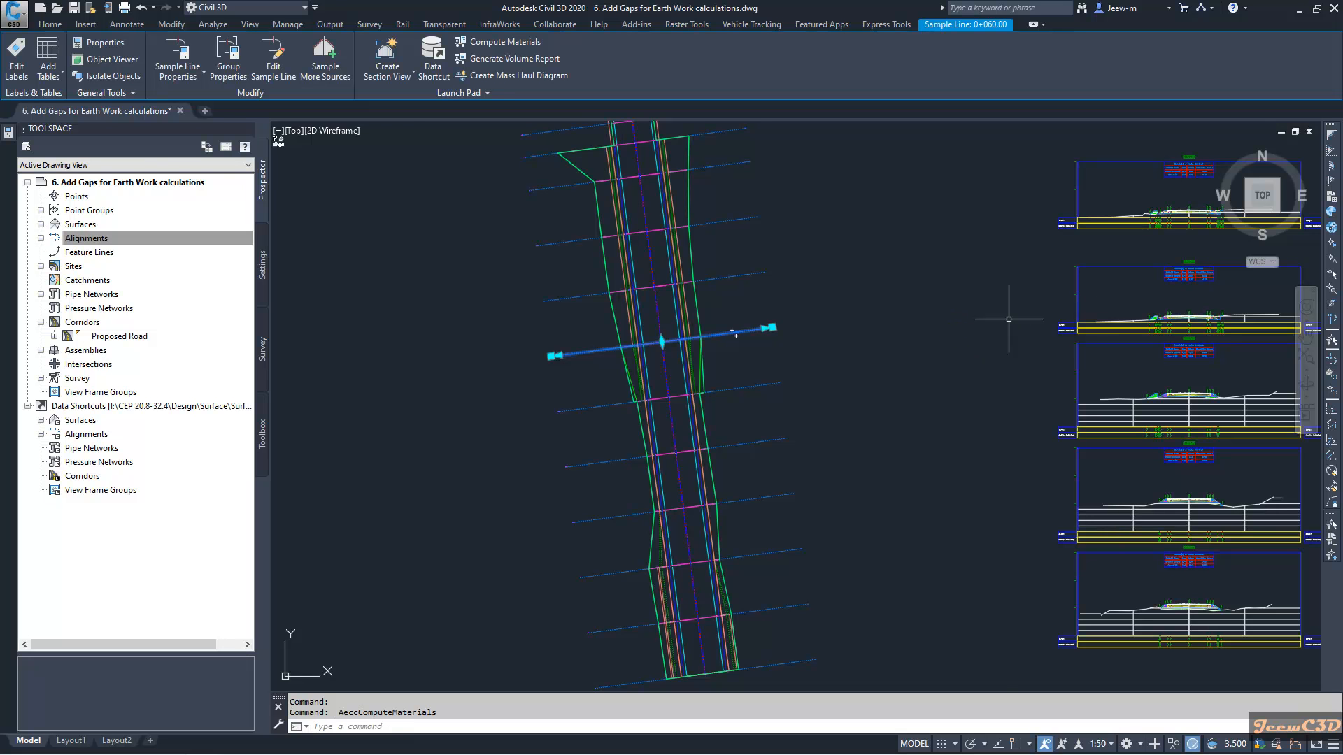
{"action": "scroll", "coordinate": [1146, 282], "scroll_direction": "up", "scroll_amount": 2}
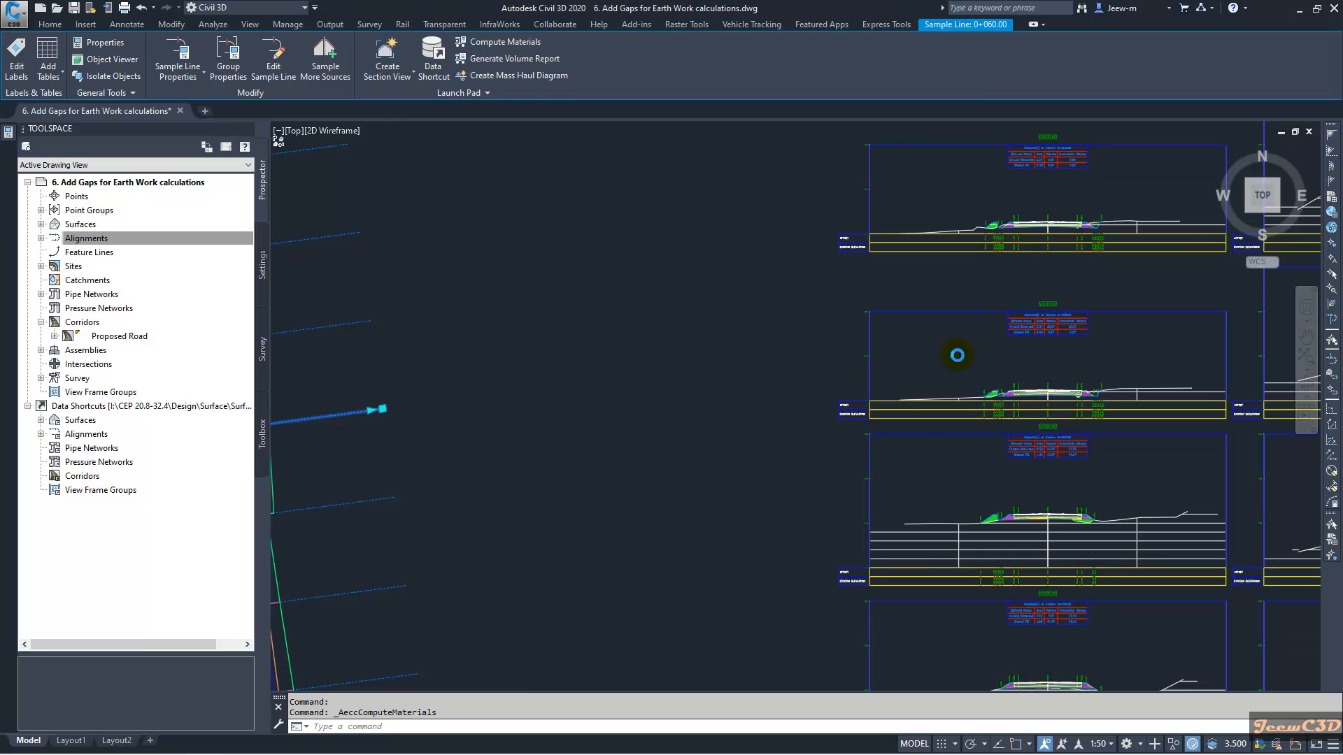
{"action": "scroll", "coordinate": [992, 344], "scroll_direction": "down", "scroll_amount": 1}
{"action": "scroll", "coordinate": [862, 359], "scroll_direction": "down", "scroll_amount": 1}
{"action": "mouse_move", "coordinate": [861, 359]}
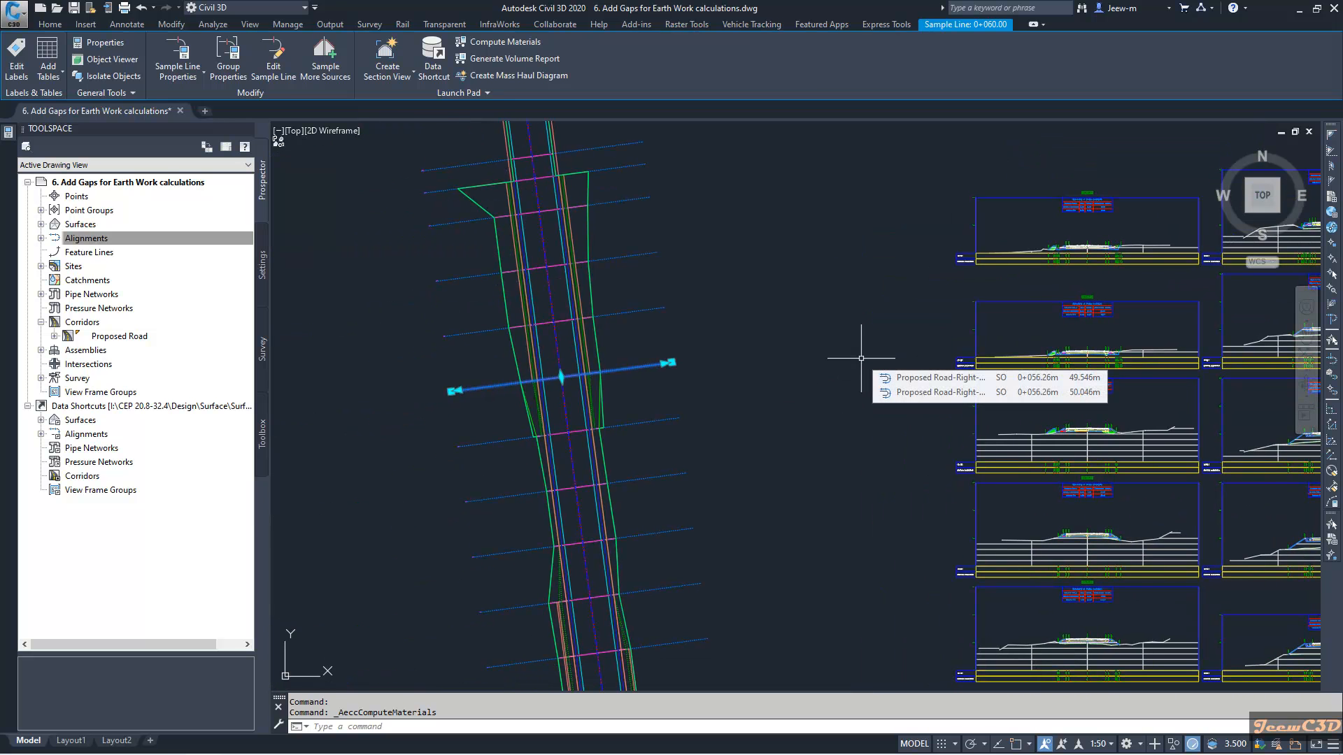
{"action": "scroll", "coordinate": [830, 346], "scroll_direction": "down", "scroll_amount": 1}
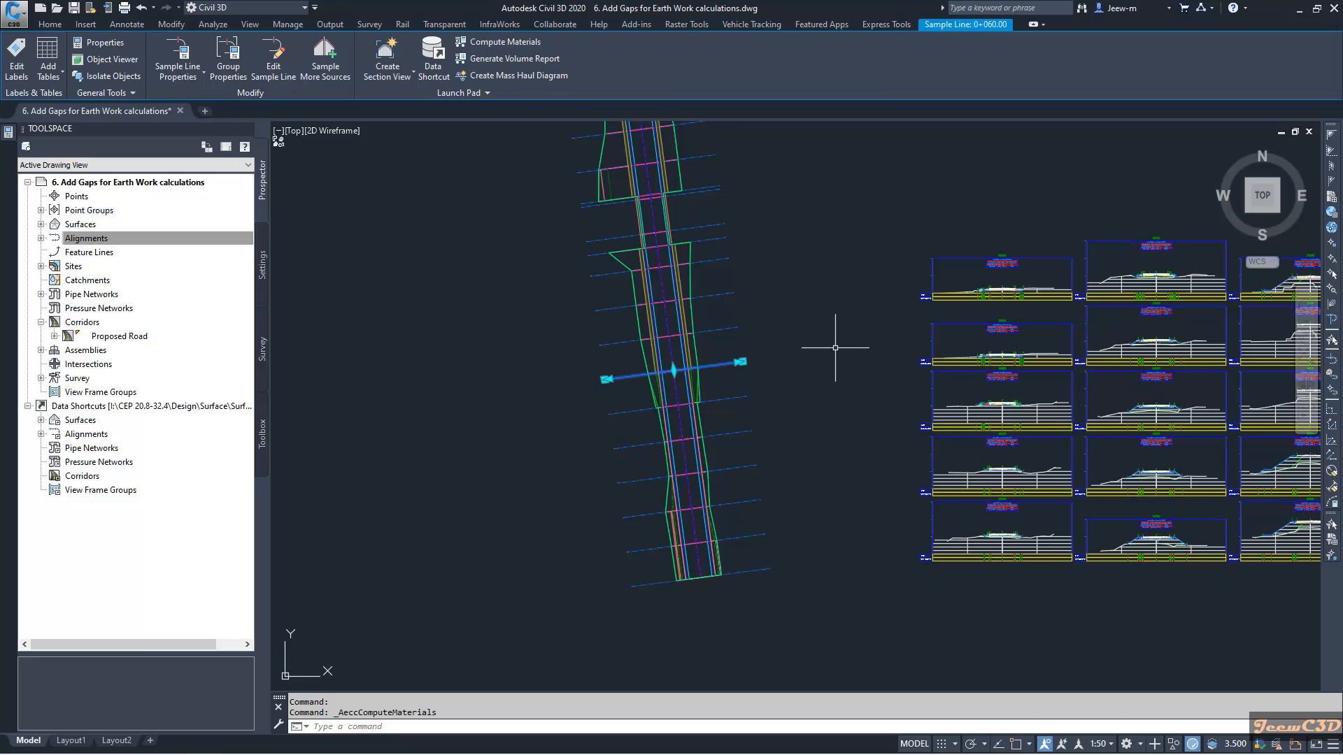